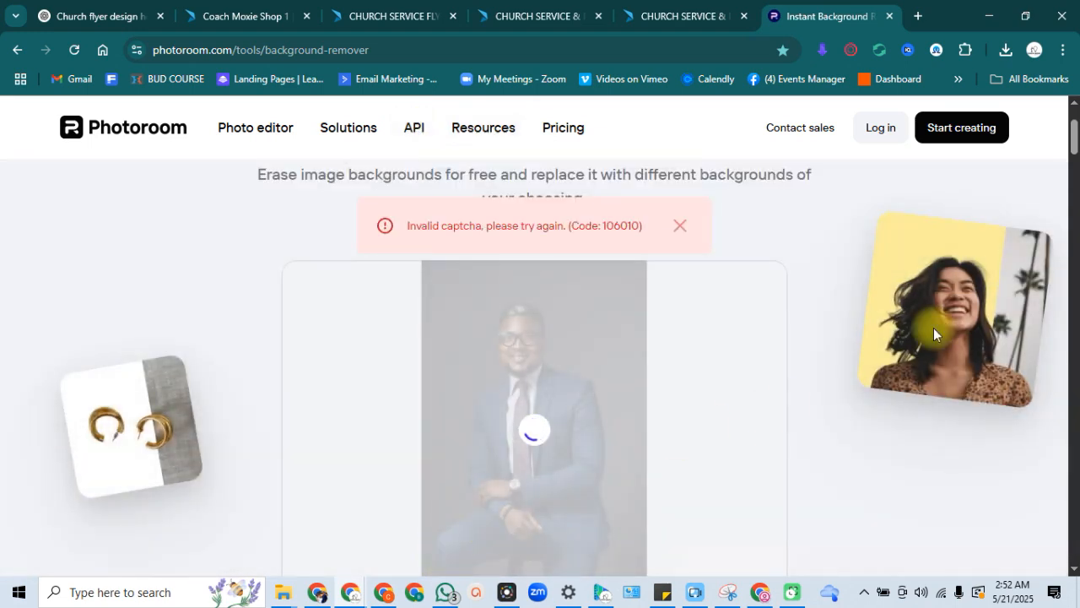
# Dismiss the captcha error and check the download resolutions offered for the seated man's cut-out.
pyautogui.moveTo(1075, 146); pyautogui.dragTo(1075, 154)
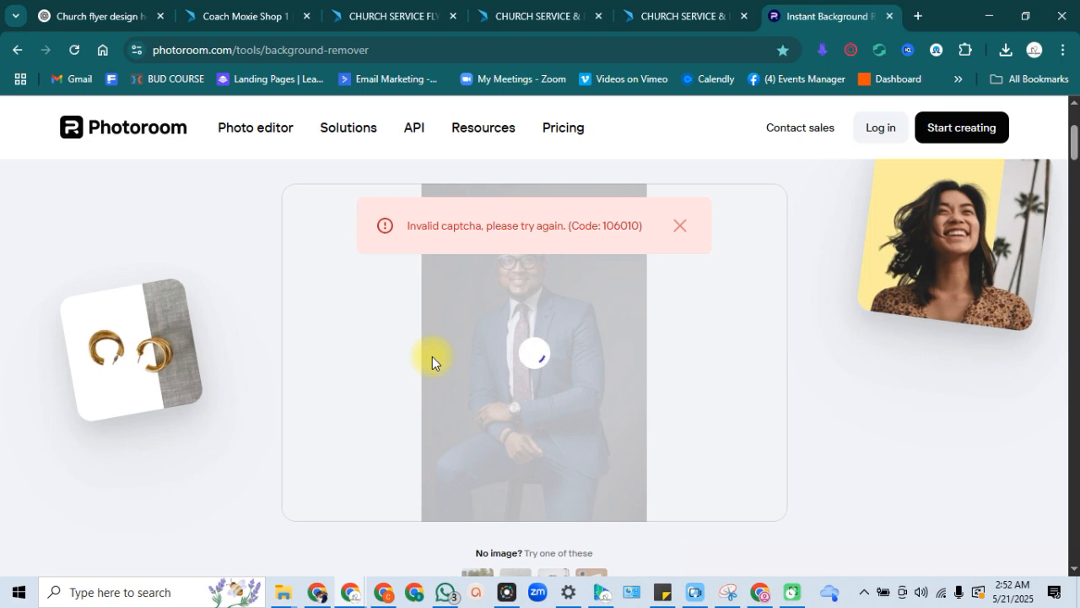
pyautogui.click(681, 227)
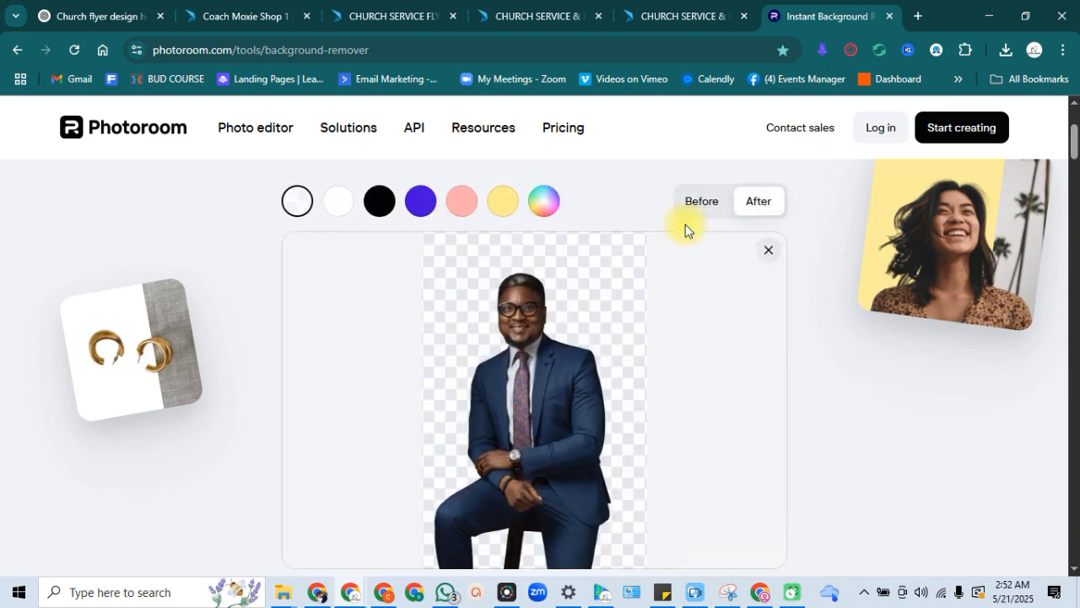
pyautogui.moveTo(1074, 125); pyautogui.dragTo(1074, 162)
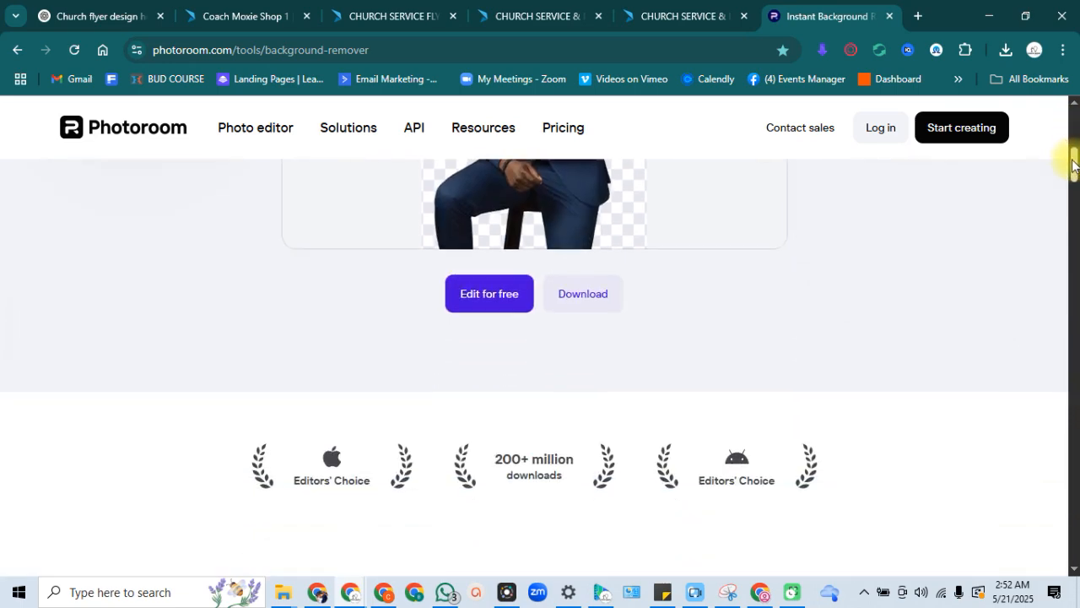
pyautogui.click(590, 308)
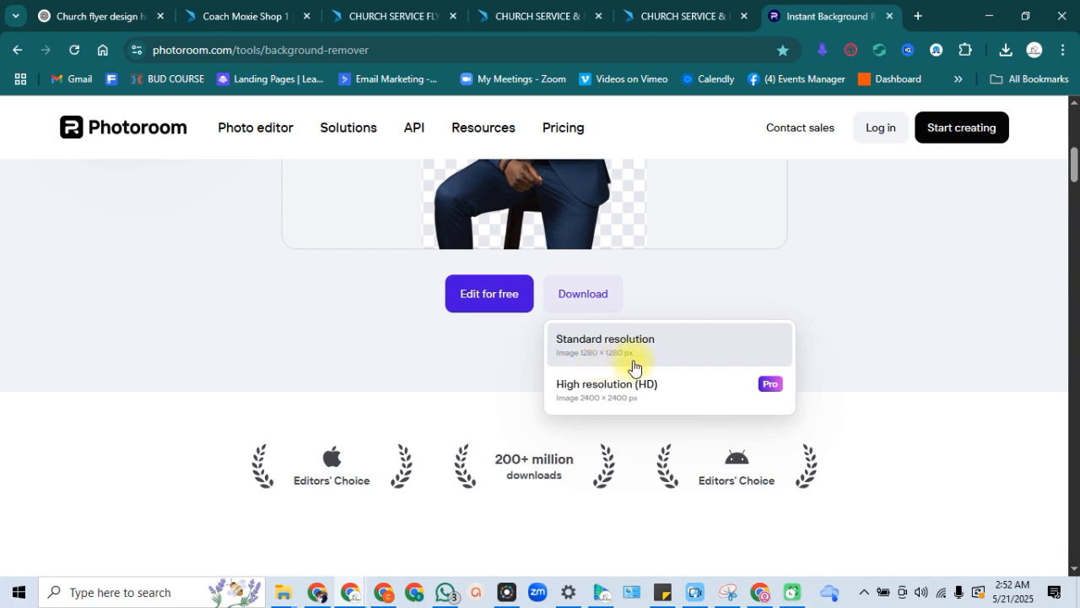
pyautogui.moveTo(1074, 182); pyautogui.dragTo(1076, 159)
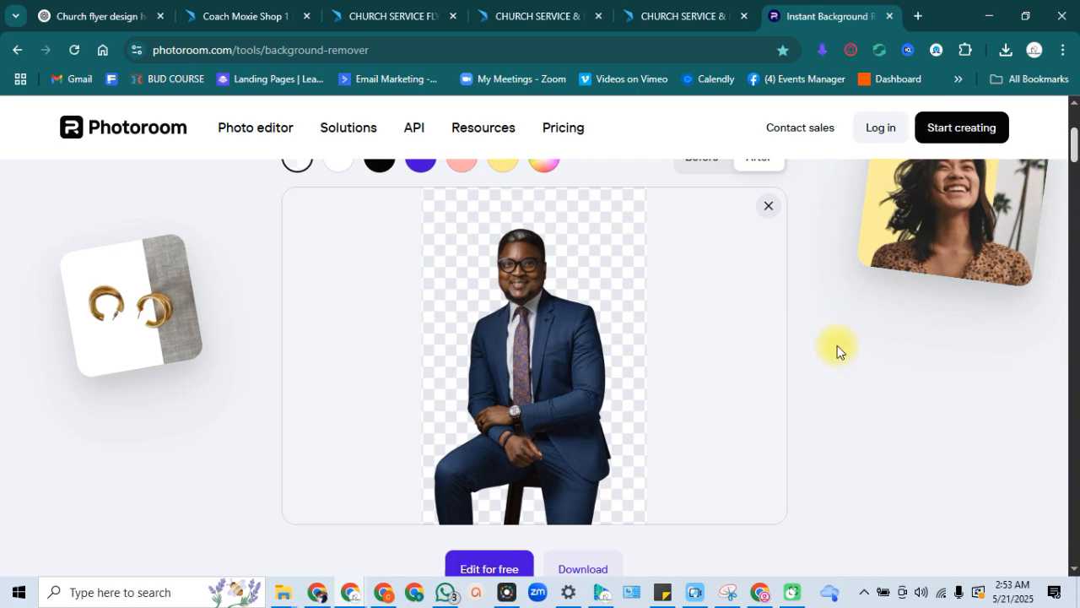
# Look through the source photos in the project's image folder in File Explorer, returning to the Photoroom background remover.
pyautogui.click(281, 596)
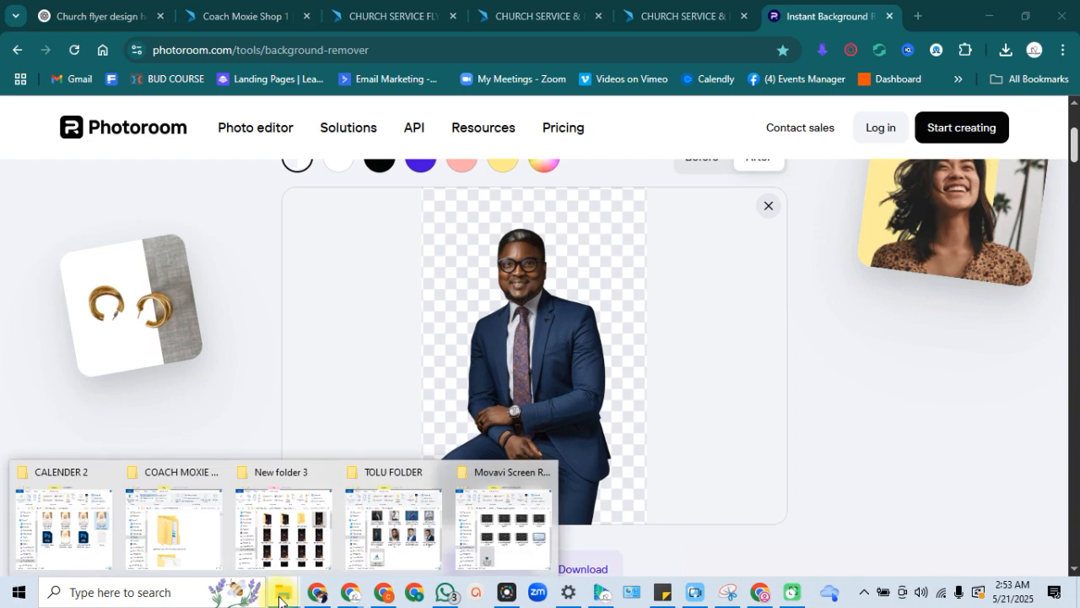
pyautogui.click(390, 522)
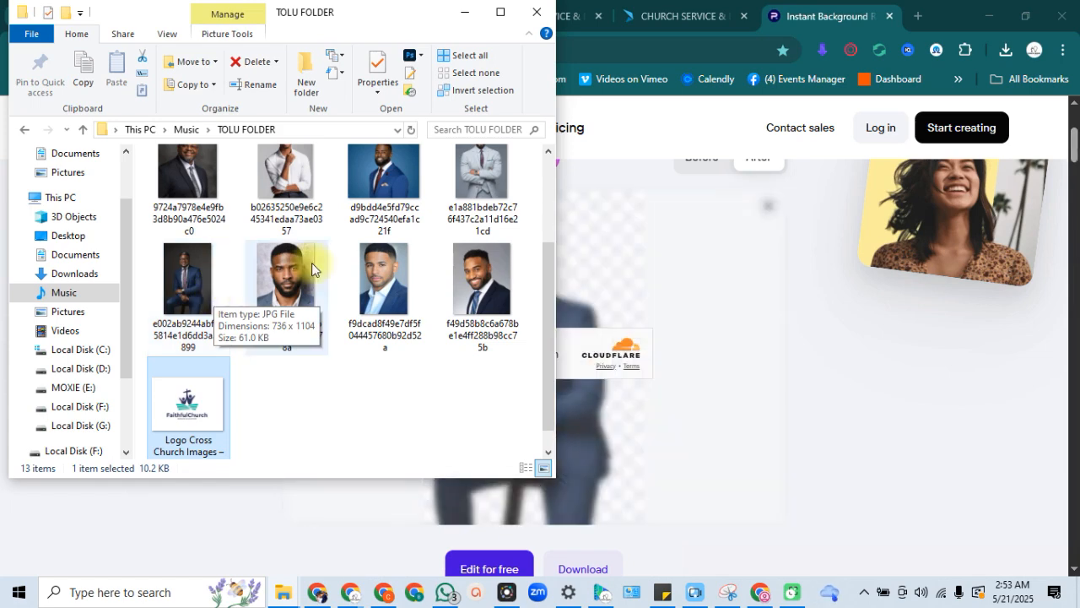
pyautogui.click(831, 326)
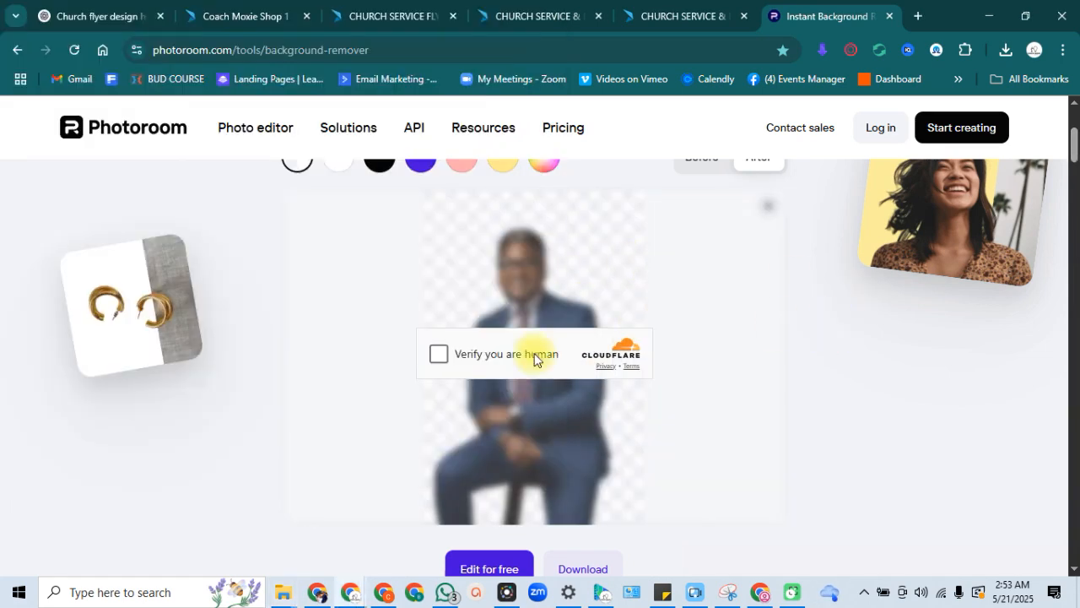
# Complete the human verification and download the seated man's cut-out in standard resolution as PNG "BG REMOVE 1".
pyautogui.click(436, 363)
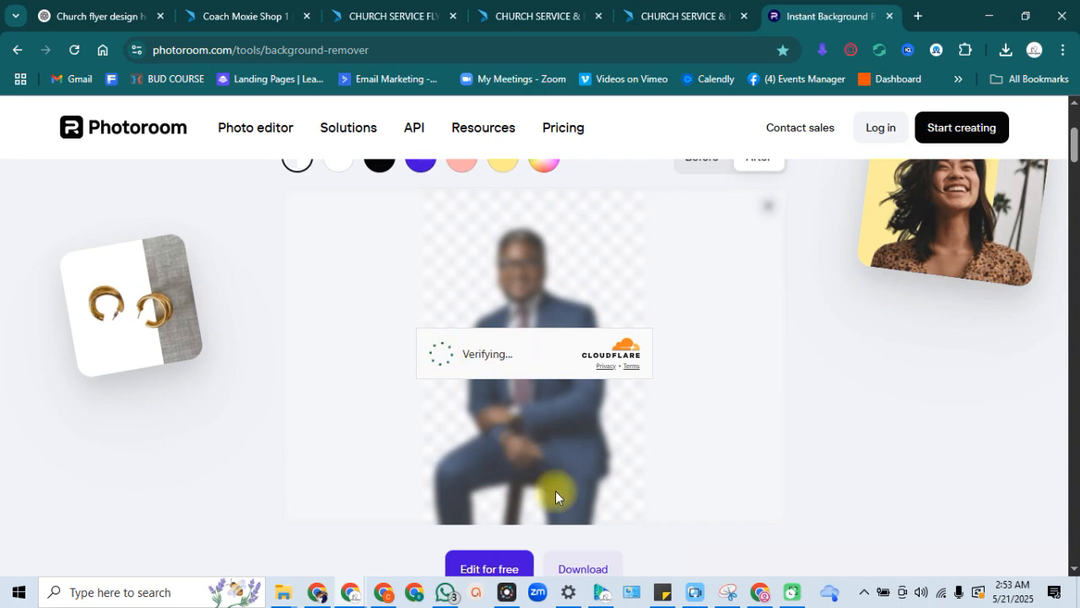
pyautogui.click(589, 569)
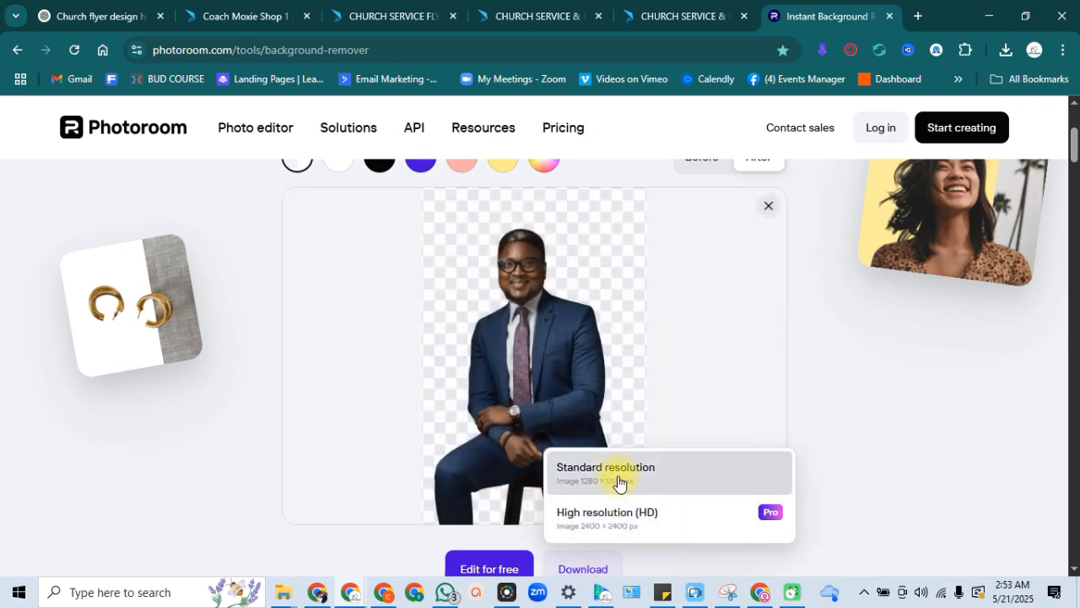
pyautogui.click(618, 475)
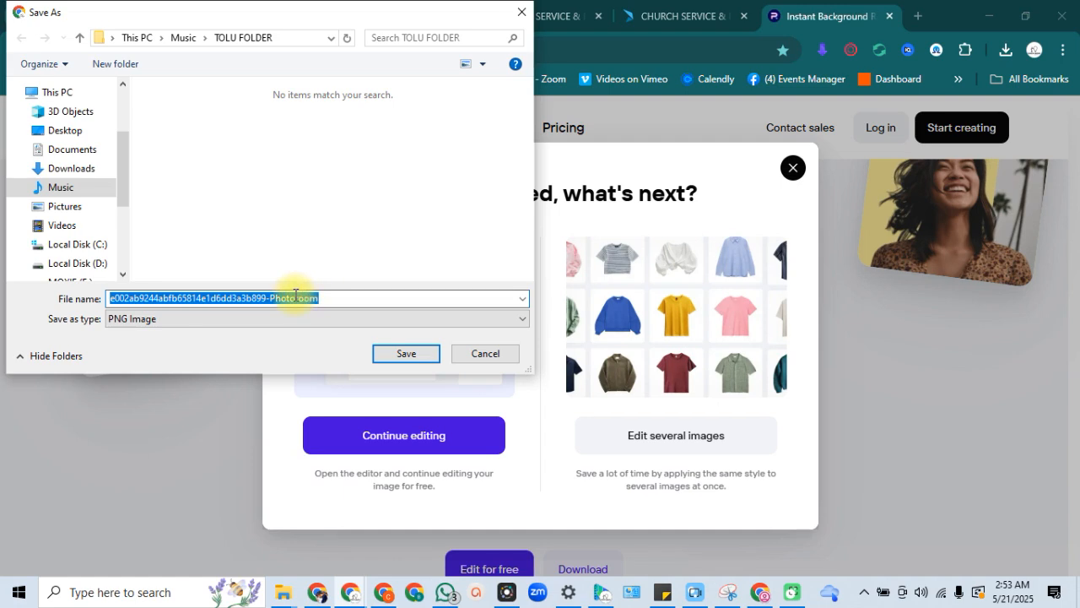
pyautogui.write('BG ')
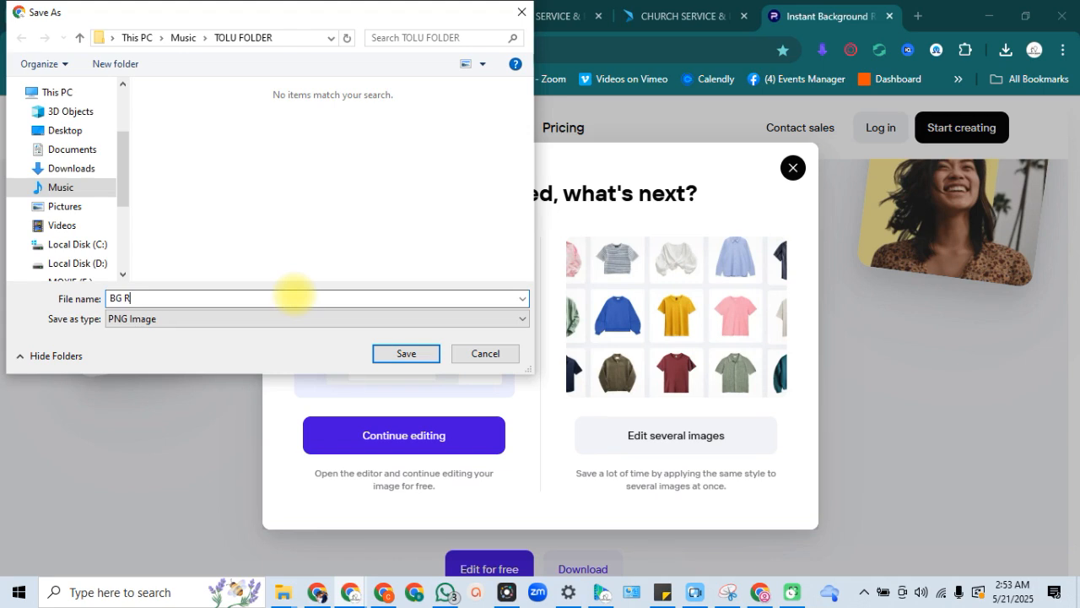
pyautogui.write('REMOVE 1')
pyautogui.press('Return')
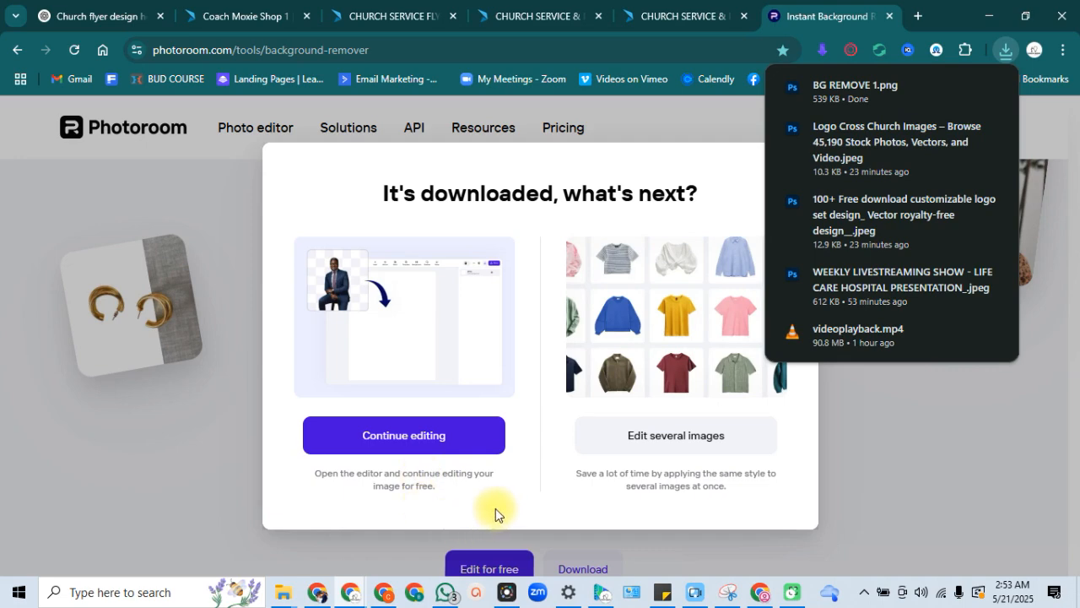
# Open the cut-out in the online editor, return to the background remover and complete the human verification.
pyautogui.click(405, 442)
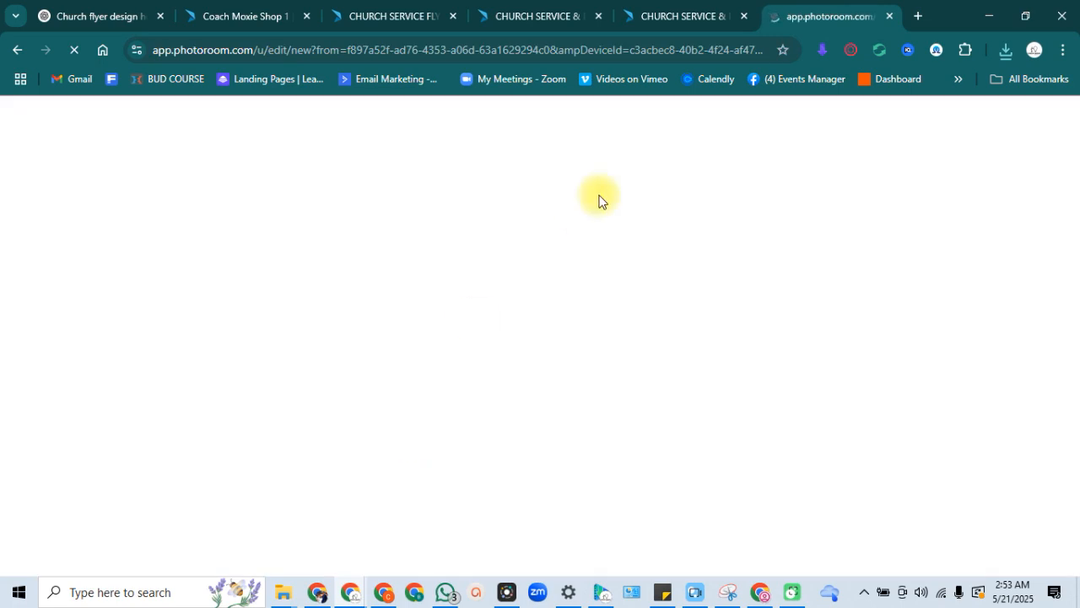
pyautogui.click(17, 52)
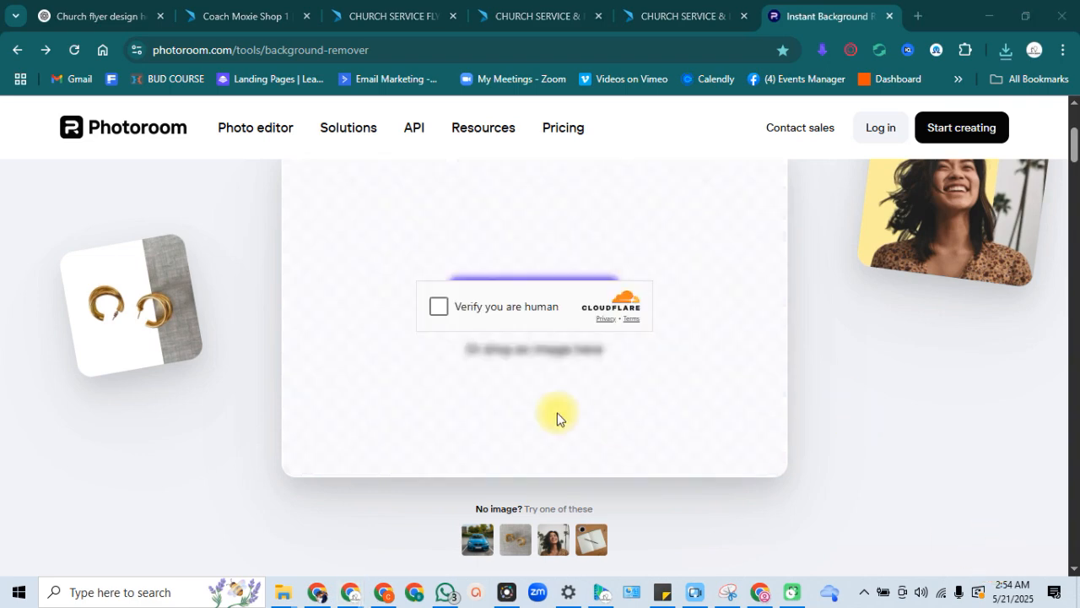
pyautogui.click(439, 308)
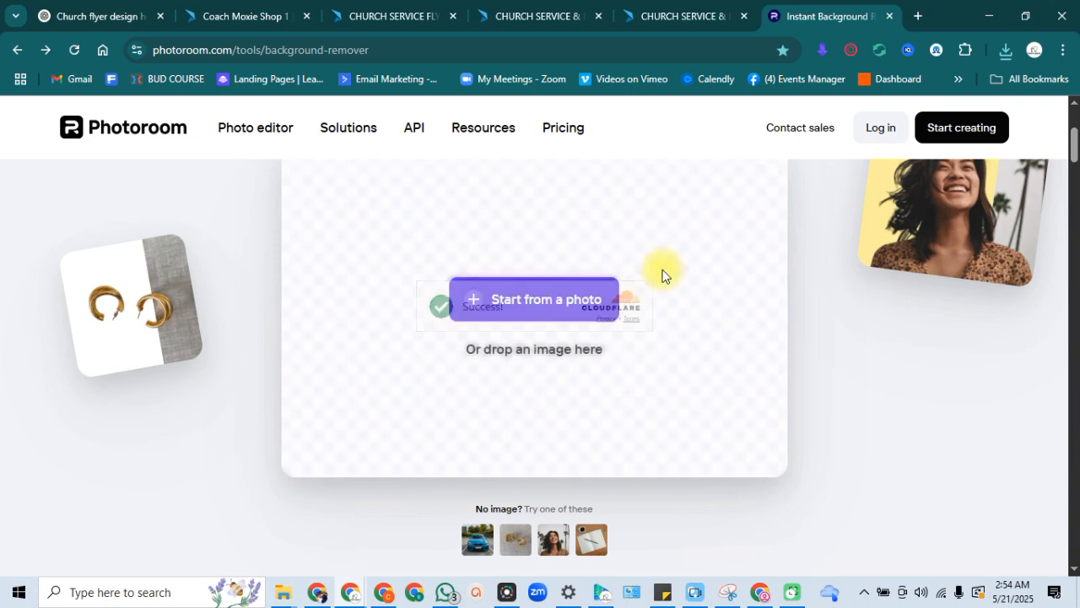
# Upload the photo of the man in a navy suit leaning on a table for background removal.
pyautogui.click(565, 300)
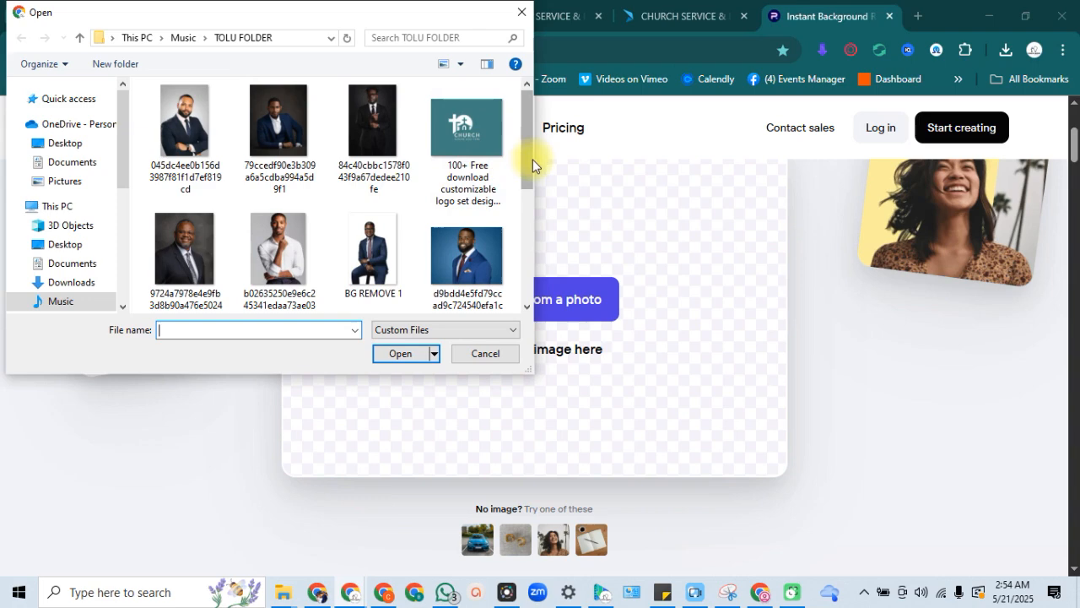
pyautogui.scroll(-2, 533, 185)
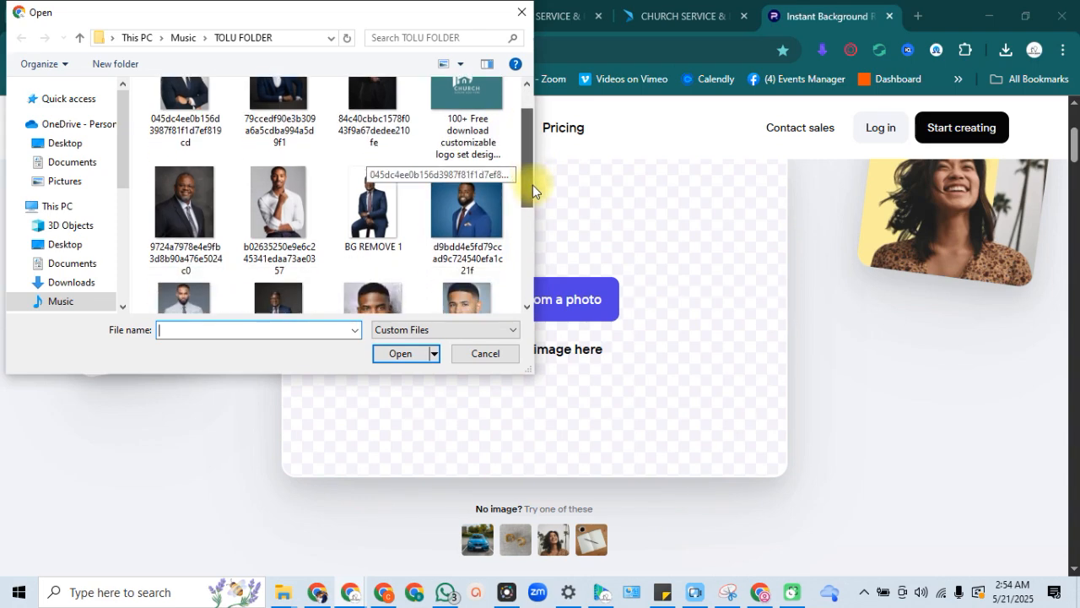
pyautogui.moveTo(529, 195); pyautogui.dragTo(528, 196)
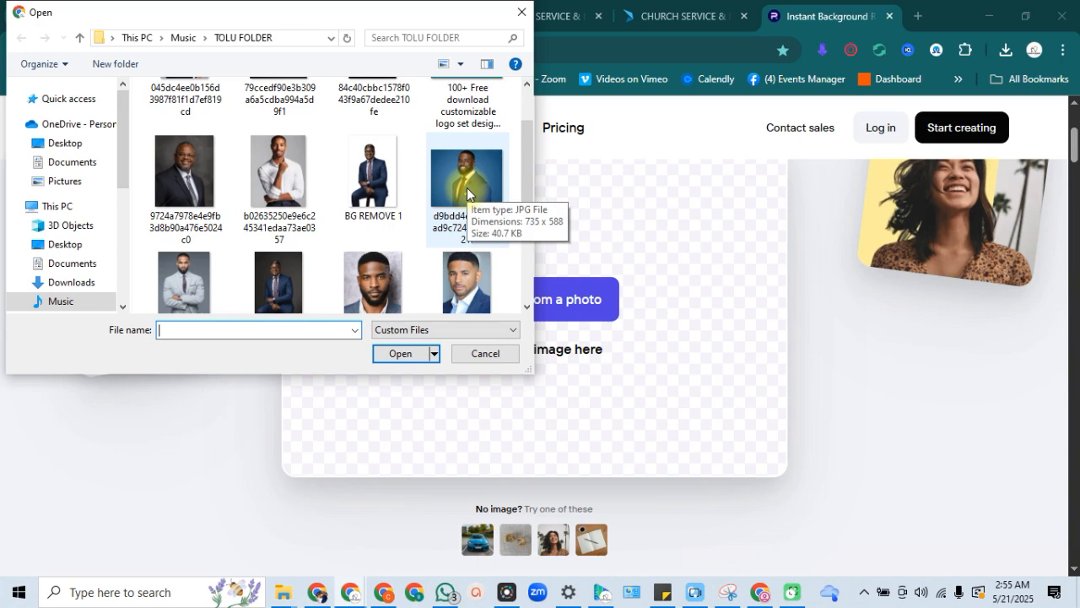
pyautogui.scroll(1, 530, 184)
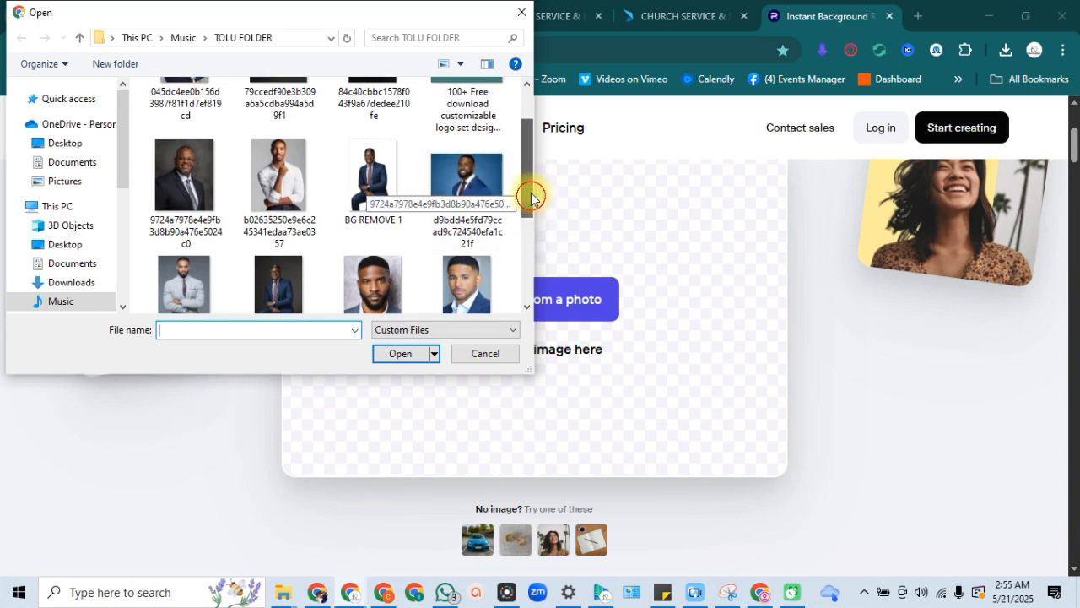
pyautogui.moveTo(530, 184); pyautogui.dragTo(524, 154)
pyautogui.doubleClick(278, 135)
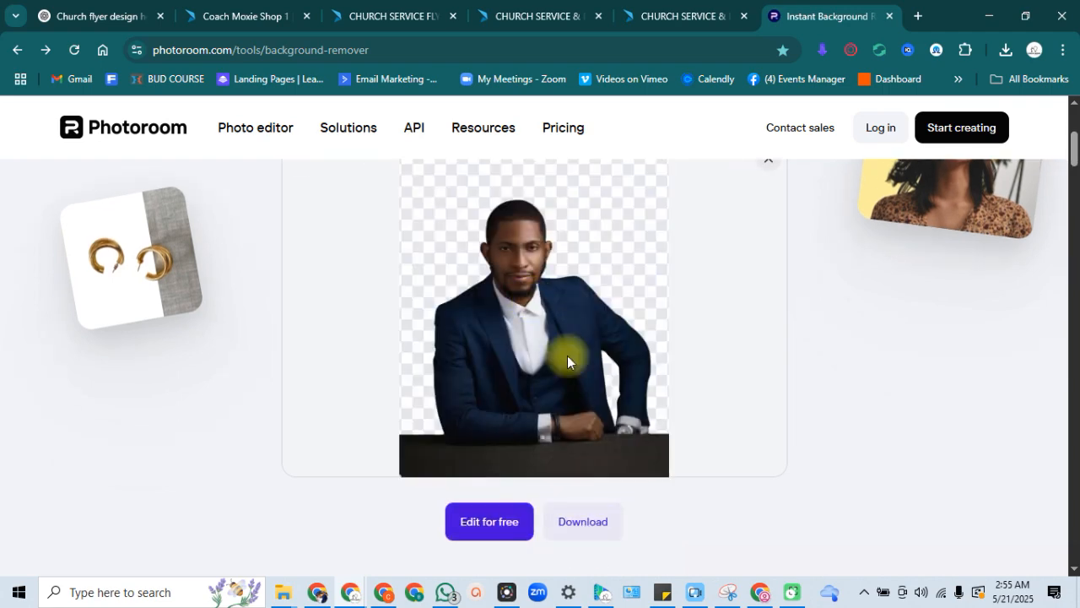
# Download the navy-suited man's cut-out in standard resolution as PNG "BG REMOVE 2".
pyautogui.click(581, 521)
pyautogui.click(592, 432)
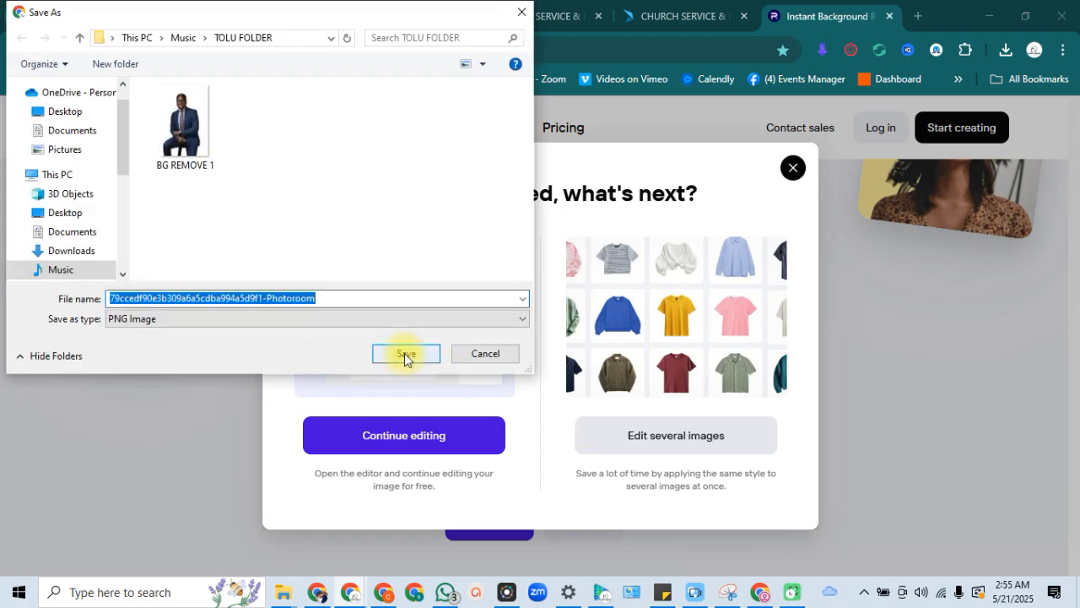
pyautogui.click(207, 127)
pyautogui.doubleClick(187, 300)
pyautogui.write('2')
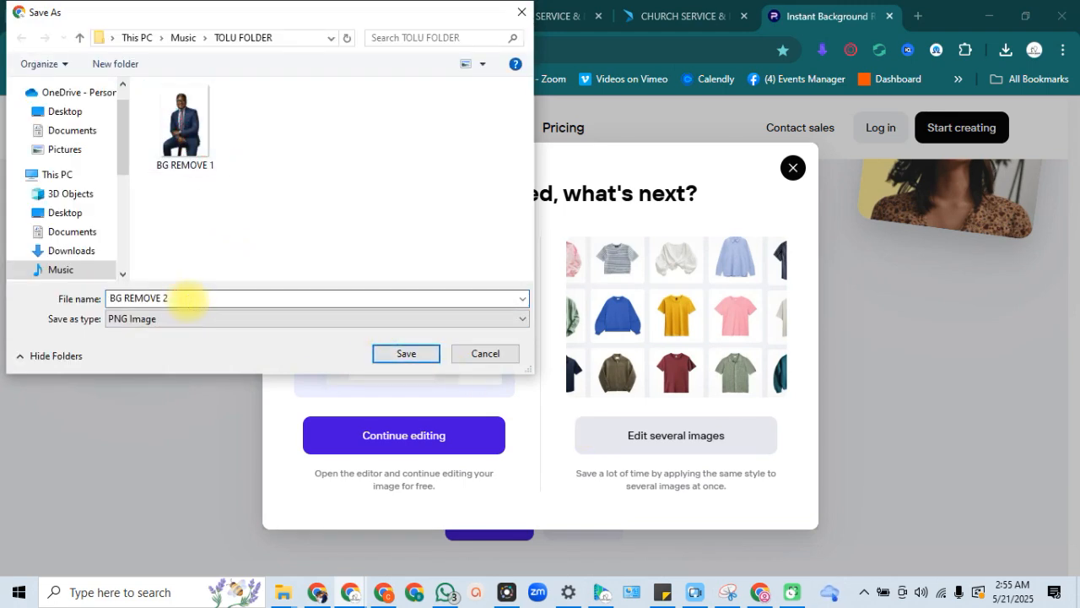
pyautogui.press('Return')
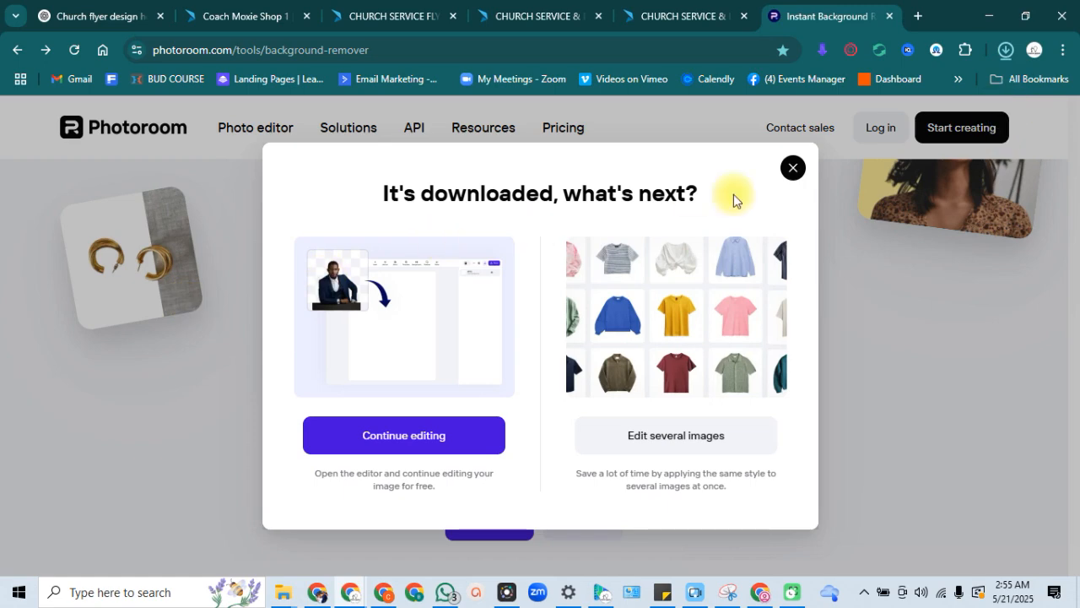
# Clear the finished cut-out and upload the photo of the standing man in a black suit for background removal.
pyautogui.click(793, 168)
pyautogui.click(439, 310)
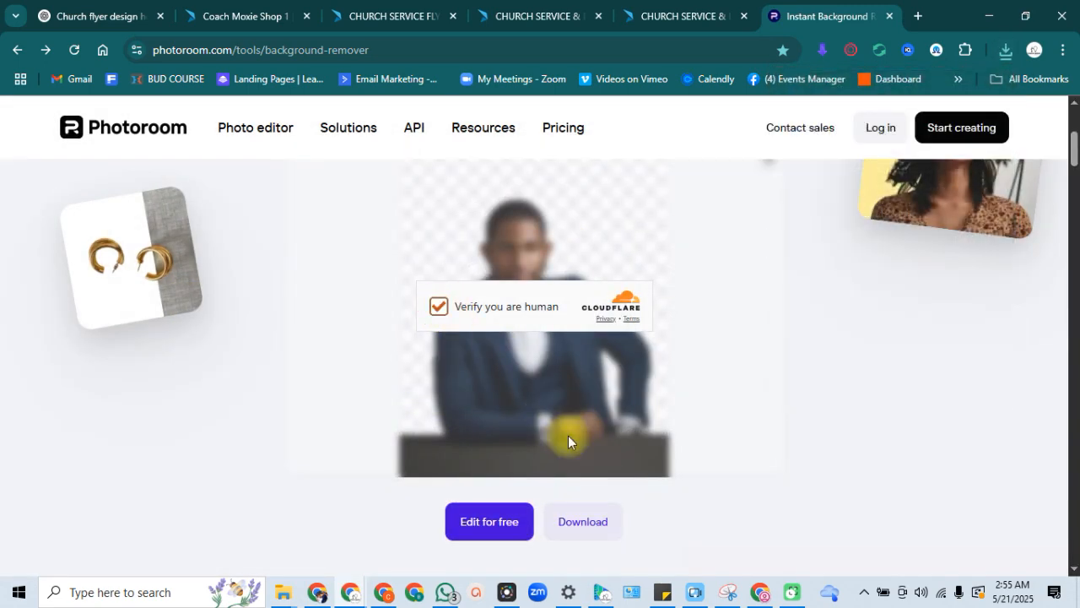
pyautogui.click(769, 166)
pyautogui.click(573, 259)
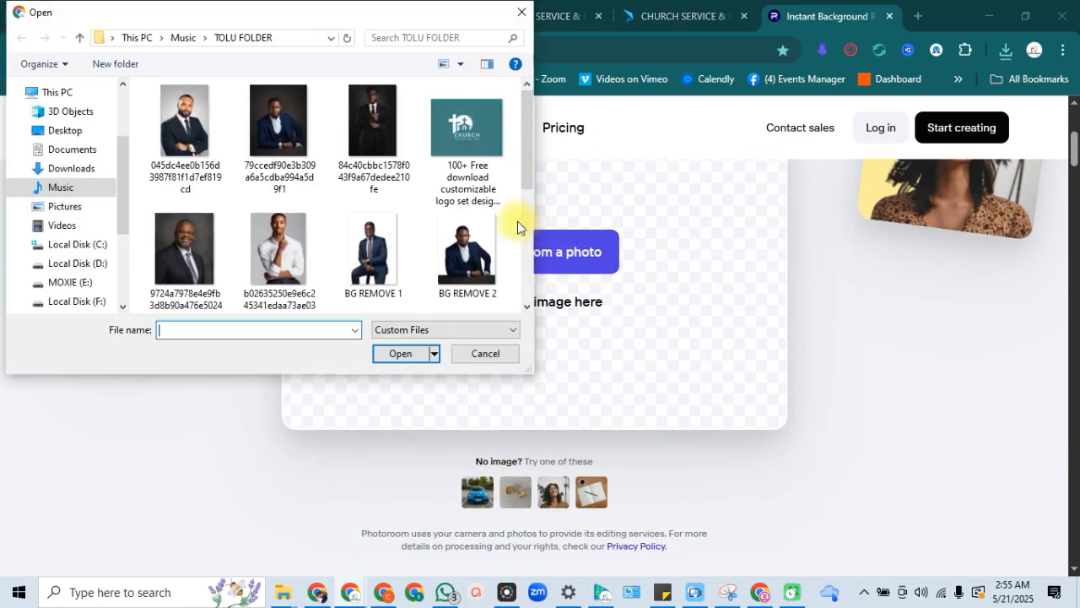
pyautogui.moveTo(527, 159)
pyautogui.mouseDown()
pyautogui.moveTo(525, 193)
pyautogui.moveTo(522, 148)
pyautogui.mouseUp()
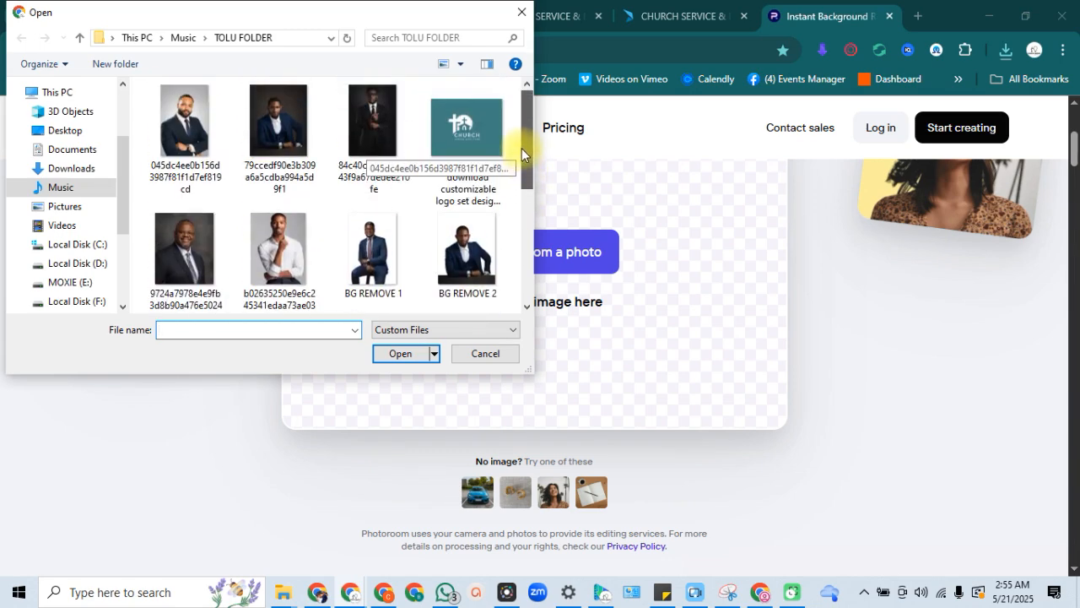
pyautogui.doubleClick(380, 131)
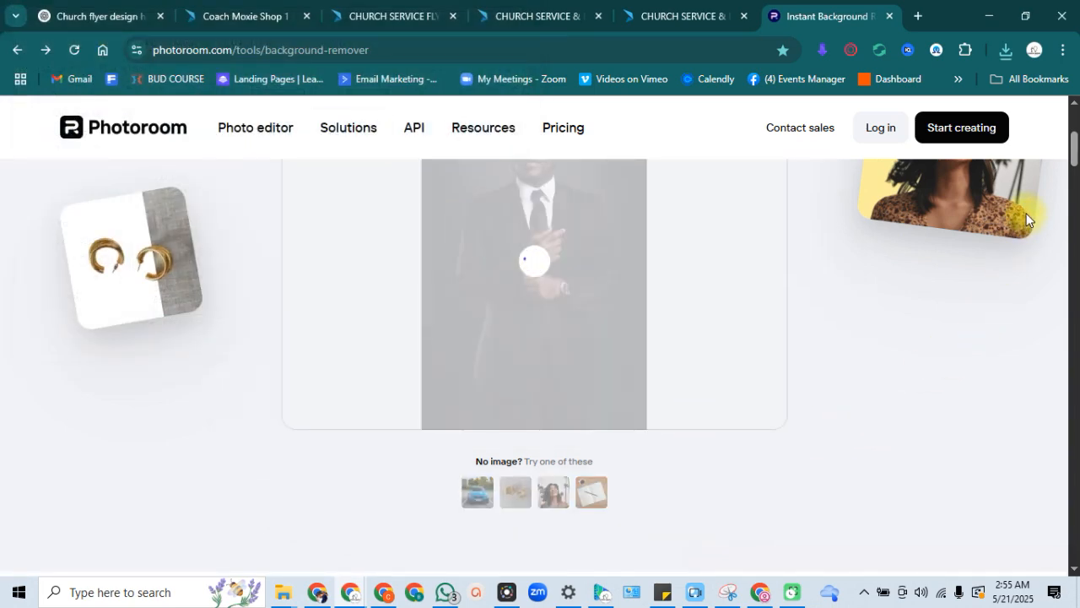
# Download the black-suited man's cut-out in standard resolution as PNG "BG REMOVE 3".
pyautogui.moveTo(1075, 157); pyautogui.dragTo(1075, 151)
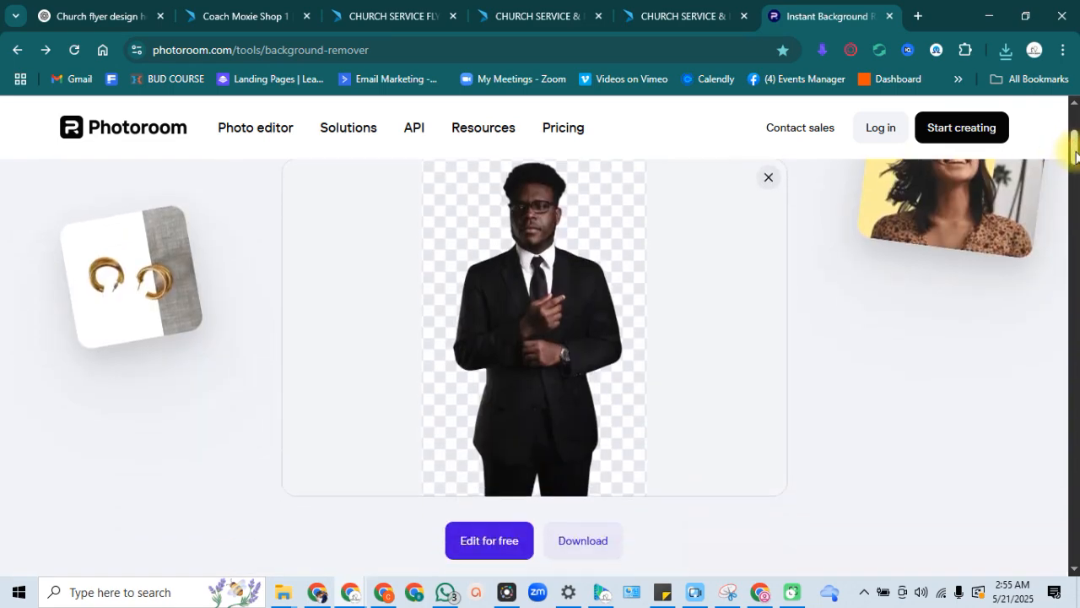
pyautogui.click(595, 535)
pyautogui.click(616, 444)
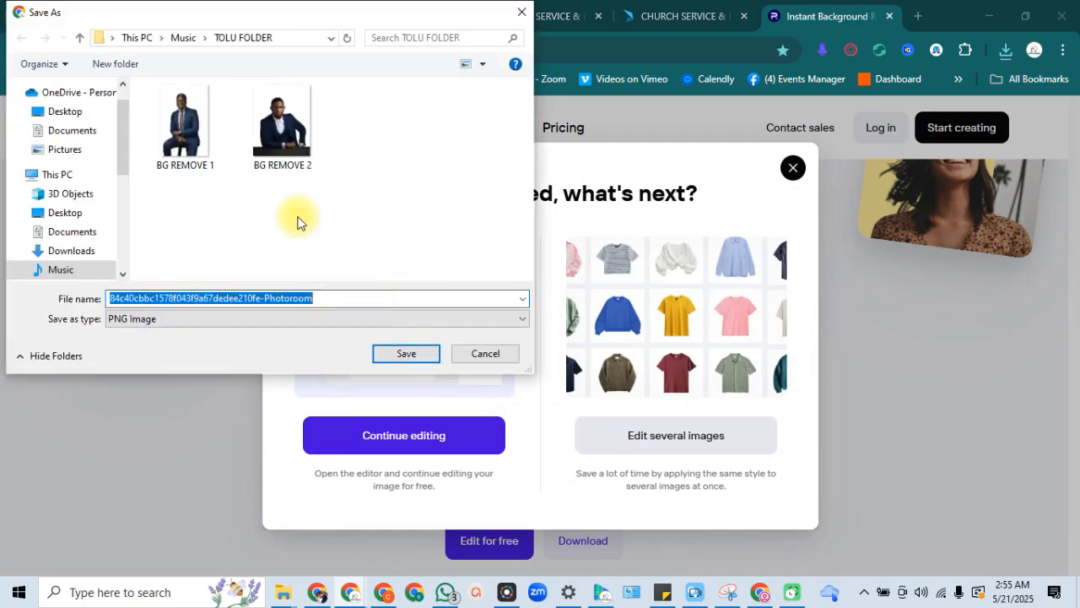
pyautogui.click(282, 126)
pyautogui.click(242, 293)
pyautogui.click(241, 294)
pyautogui.press('BackSpace')
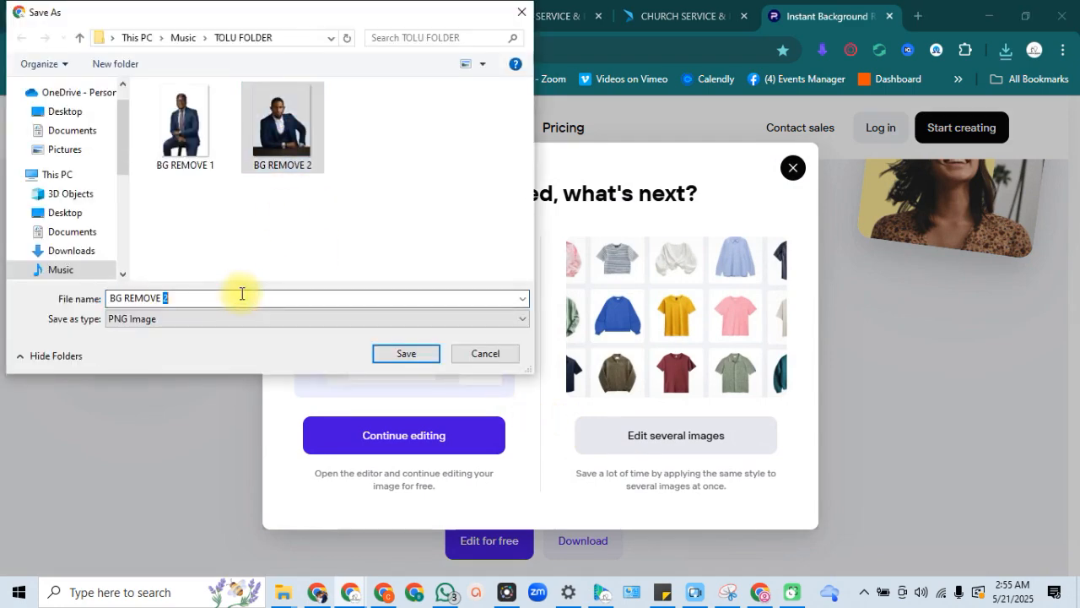
pyautogui.write('3')
pyautogui.press('Return')
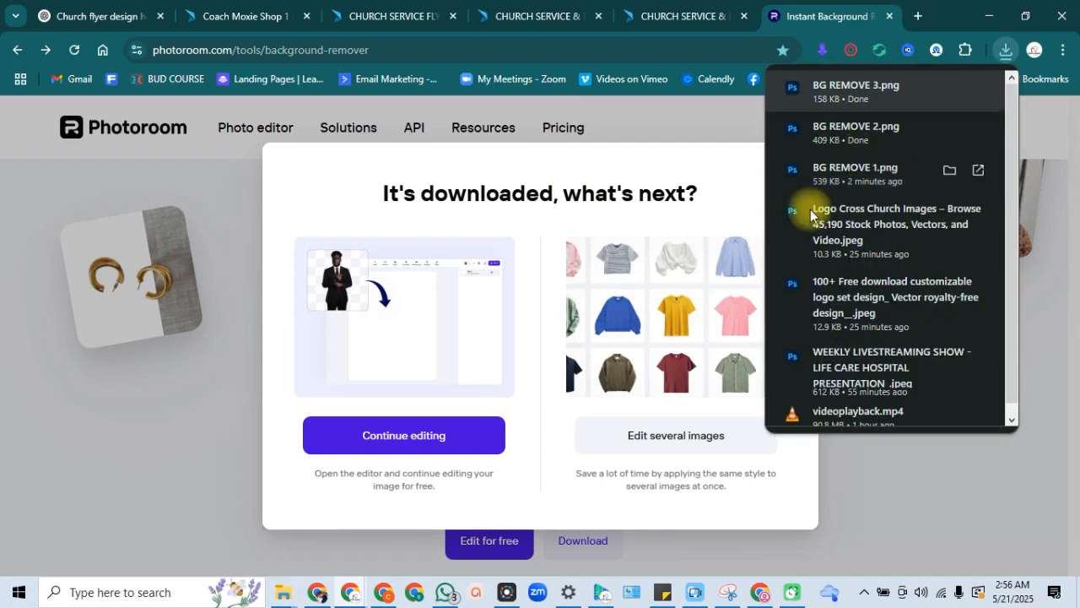
# Close the download dialog, complete the human verification and clear the processed image from the background remover.
pyautogui.click(791, 168)
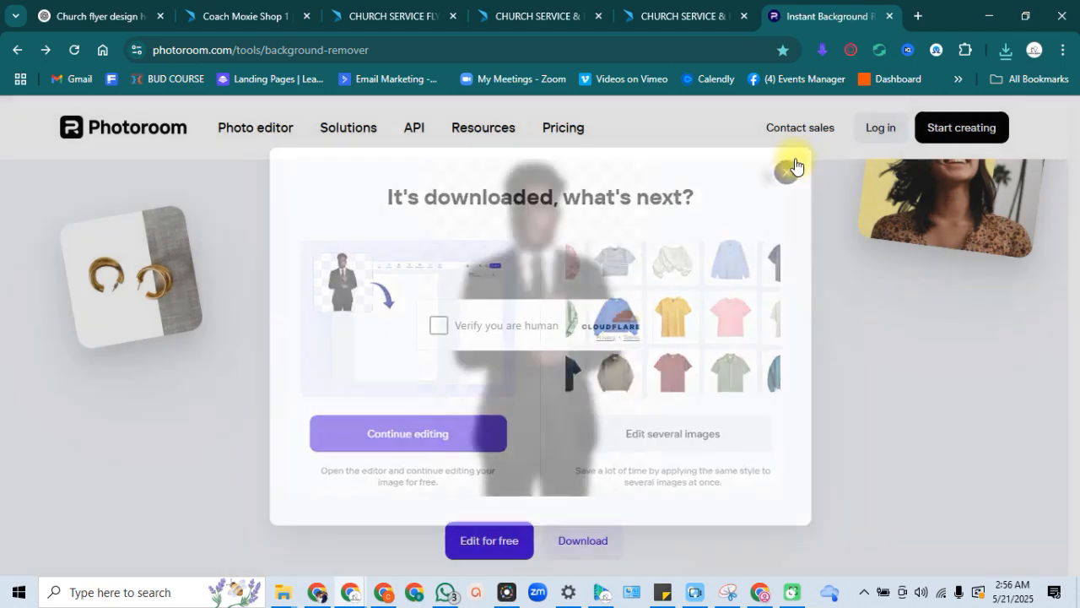
pyautogui.click(438, 325)
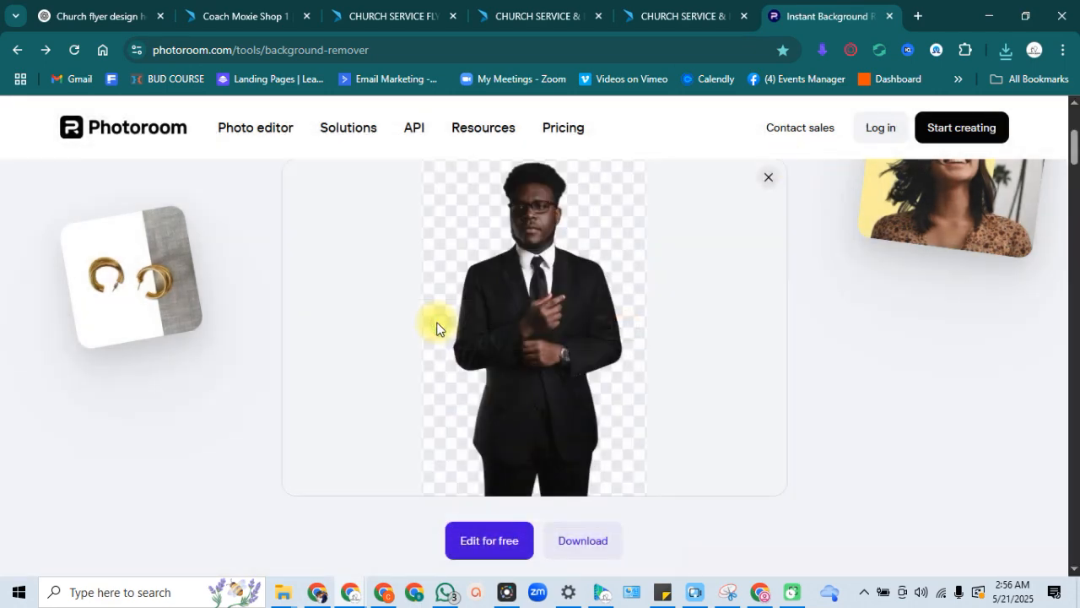
pyautogui.click(768, 177)
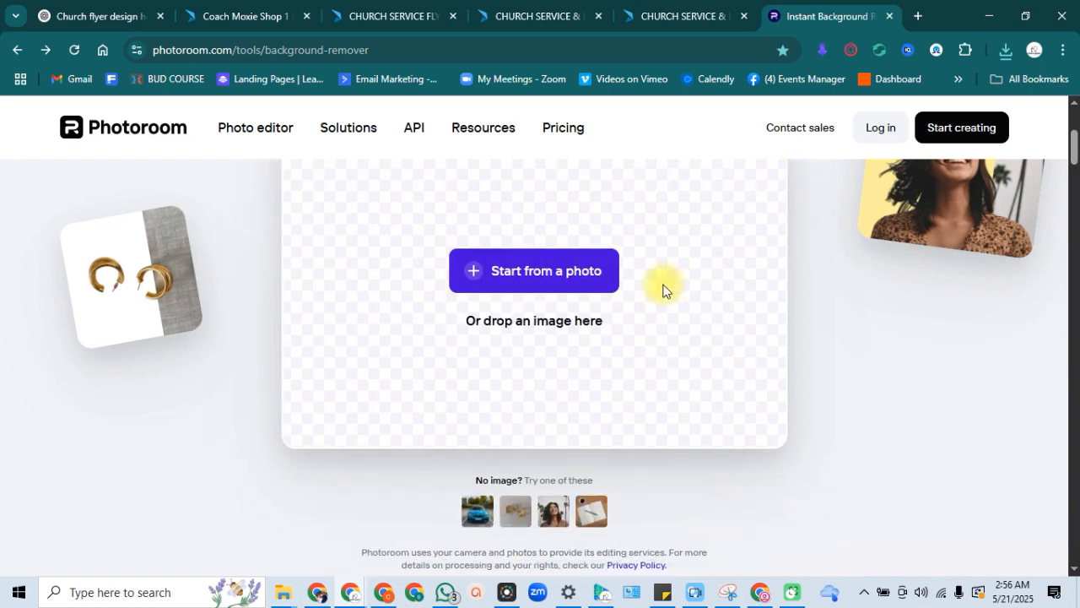
# Upload the white church logo for background removal and download the cut-out in standard resolution as PNG "LOGO 1".
pyautogui.click(584, 272)
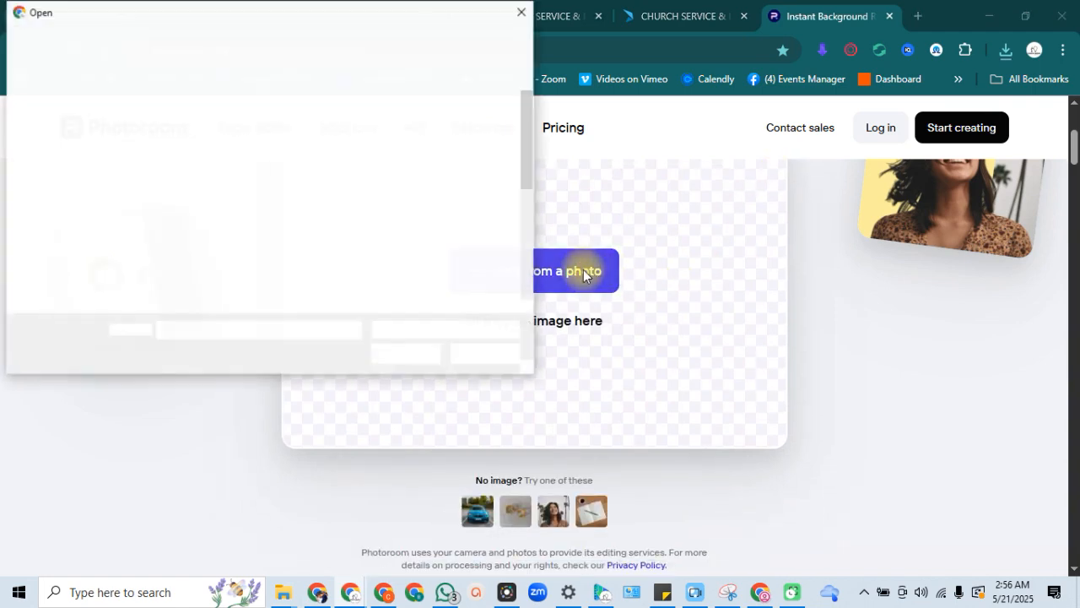
pyautogui.doubleClick(490, 145)
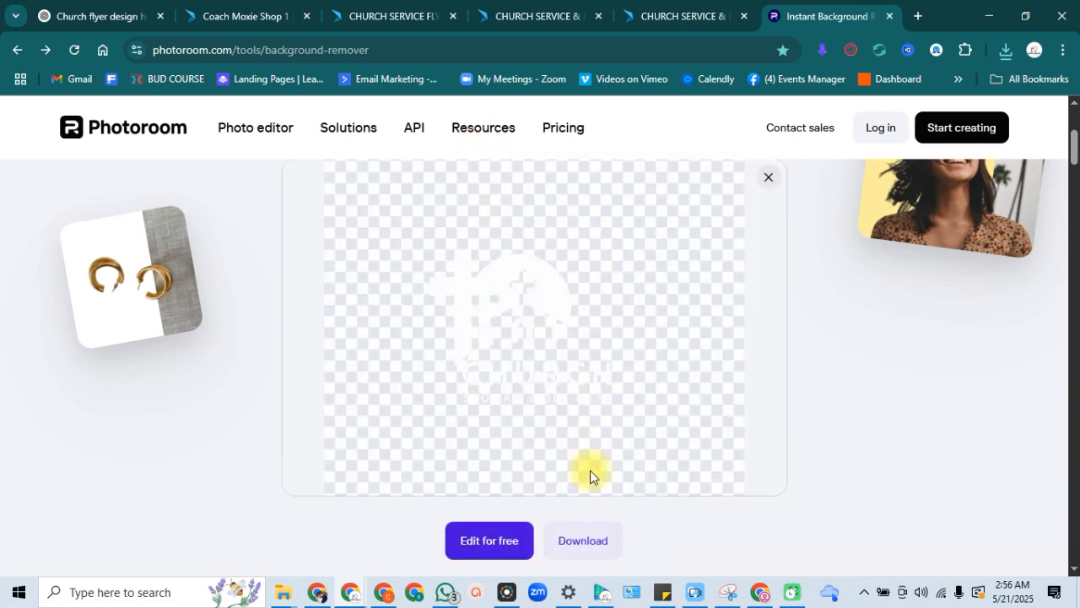
pyautogui.click(579, 540)
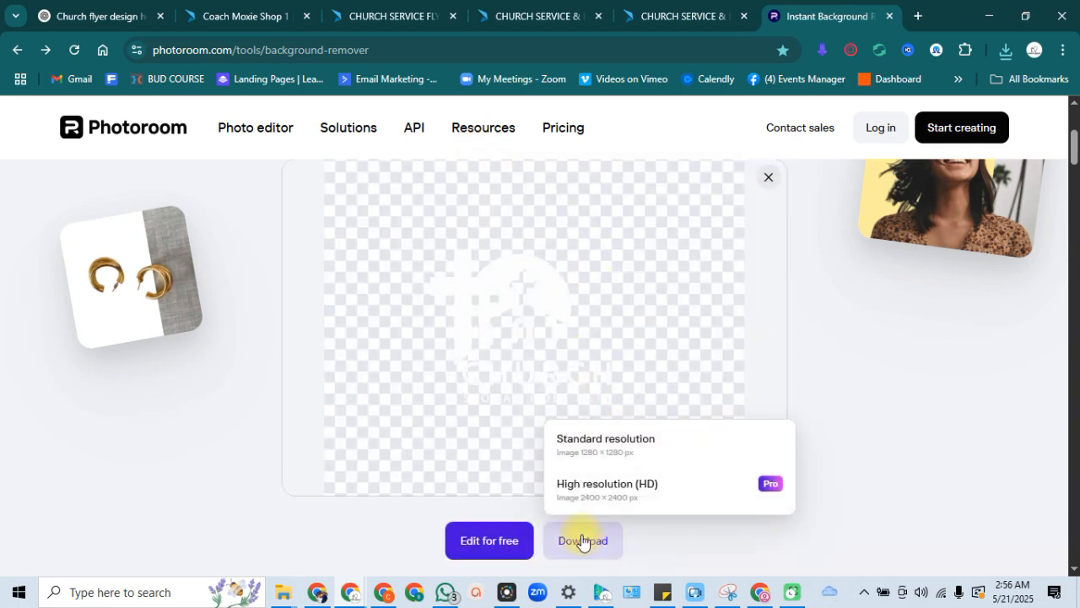
pyautogui.click(611, 462)
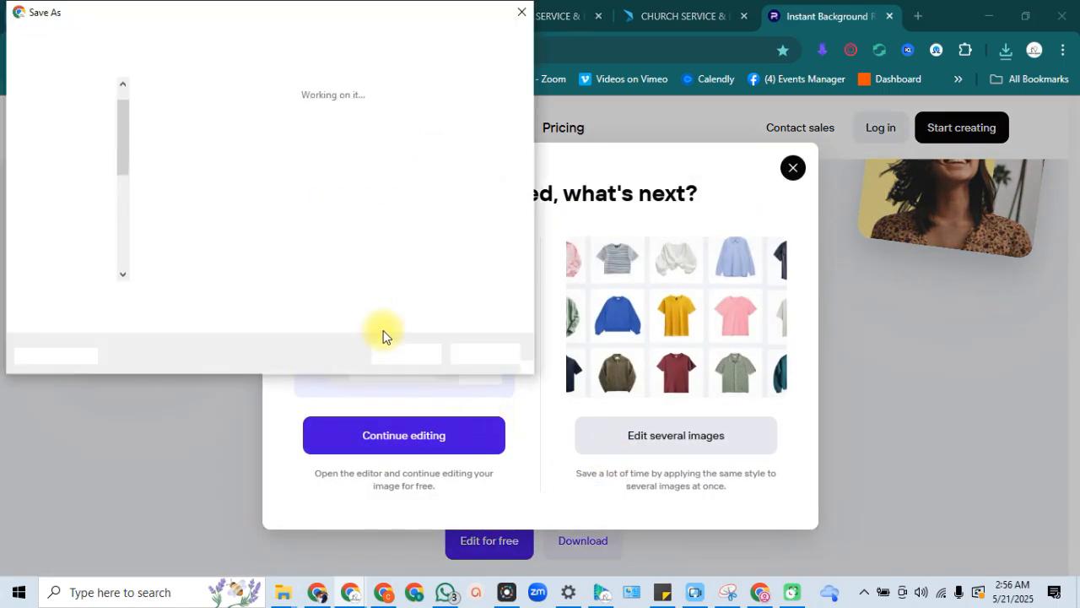
pyautogui.write('LOGO')
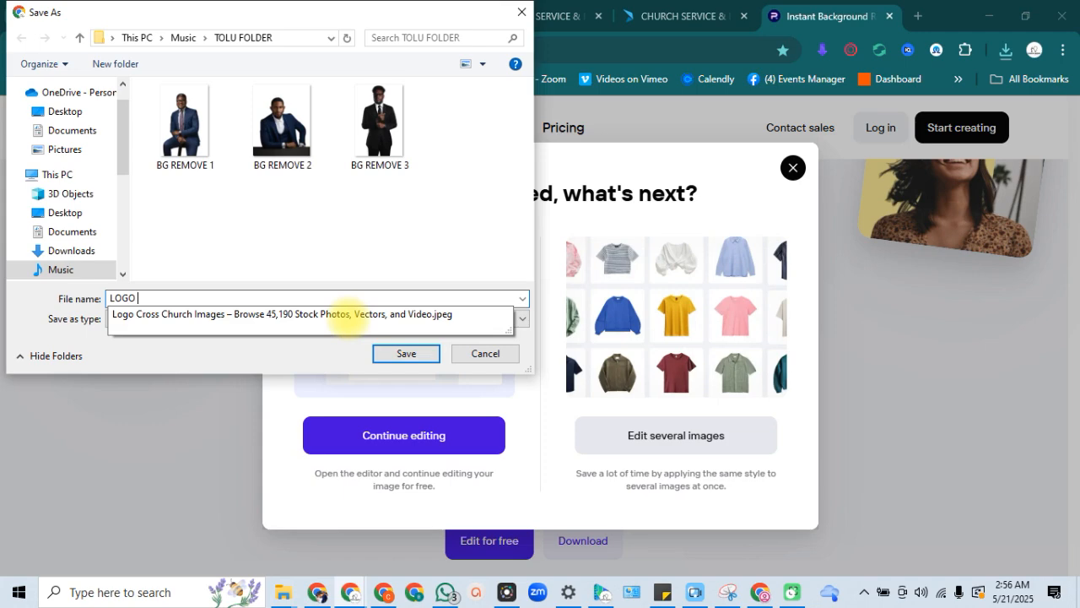
pyautogui.write(' 1')
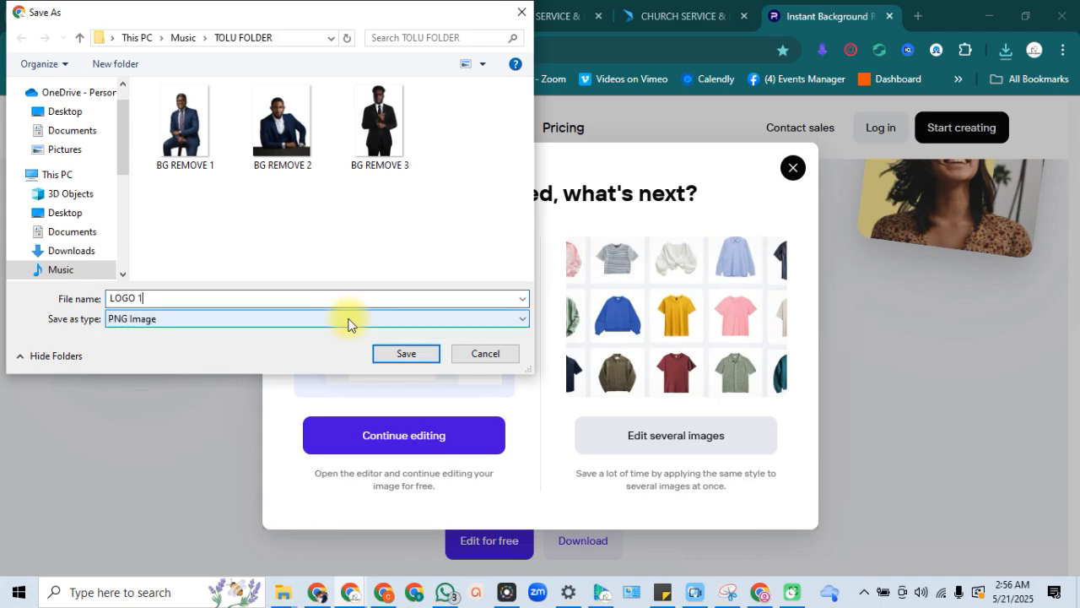
pyautogui.press('Return')
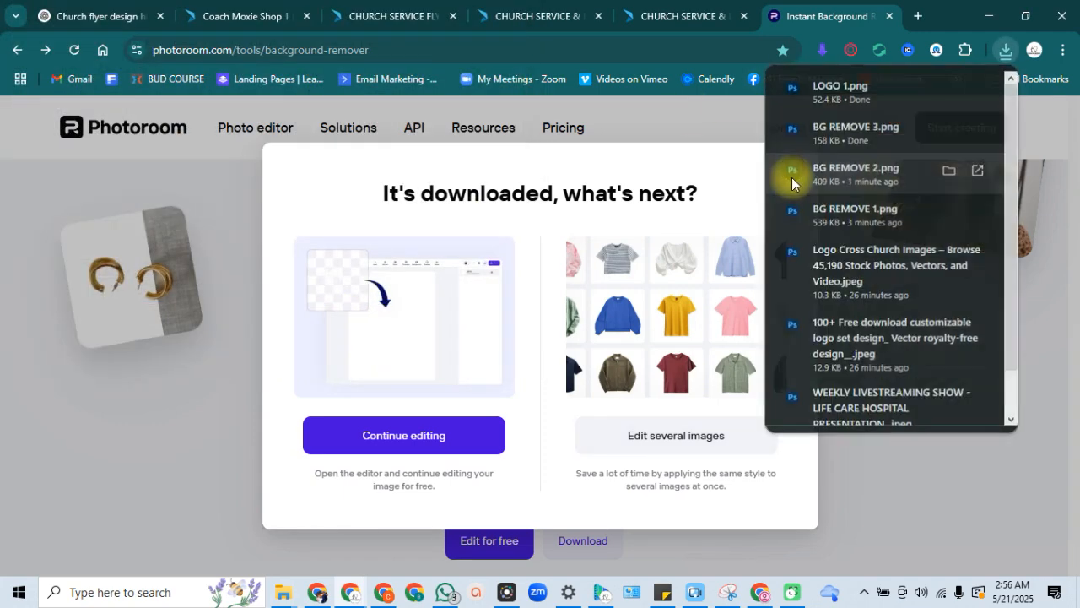
pyautogui.click(793, 167)
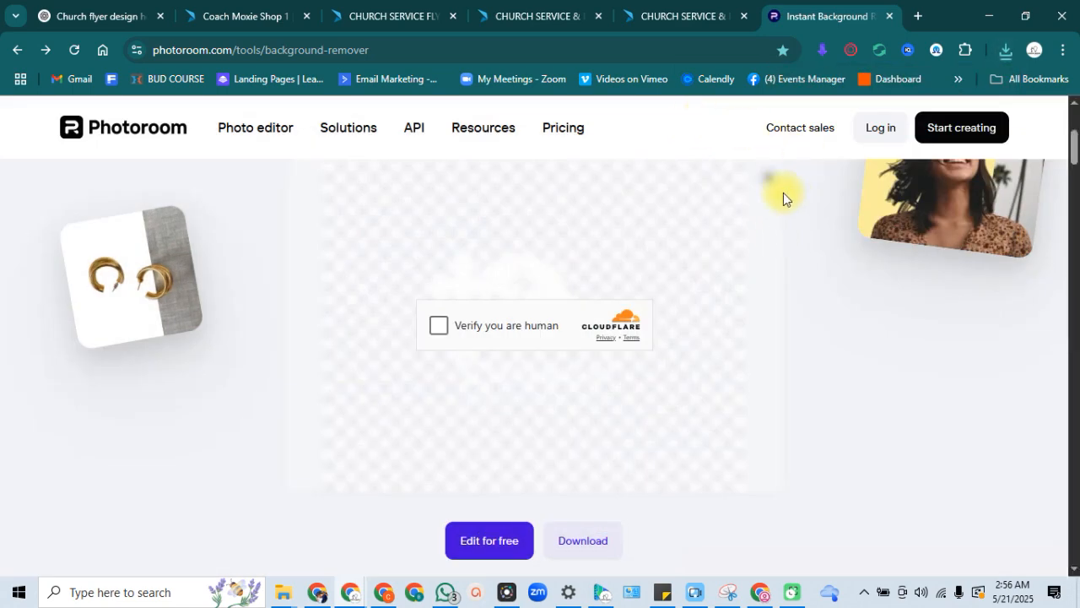
pyautogui.click(437, 325)
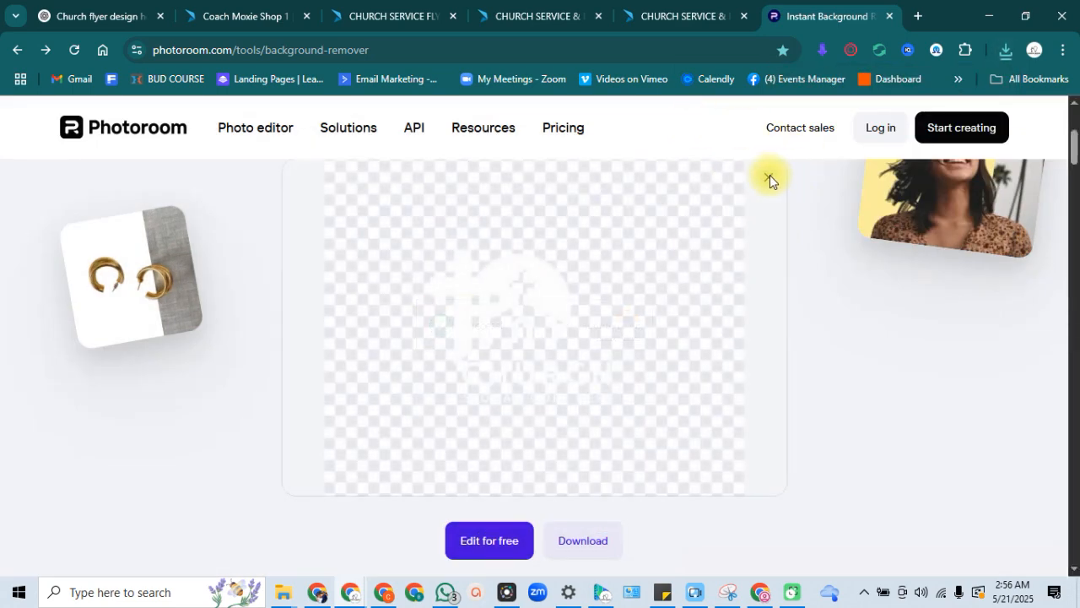
# Copy the subtitle "A 3-Day Youth & Family Fire Encounter" from the program details in the ChatGPT conversation.
pyautogui.click(653, 10)
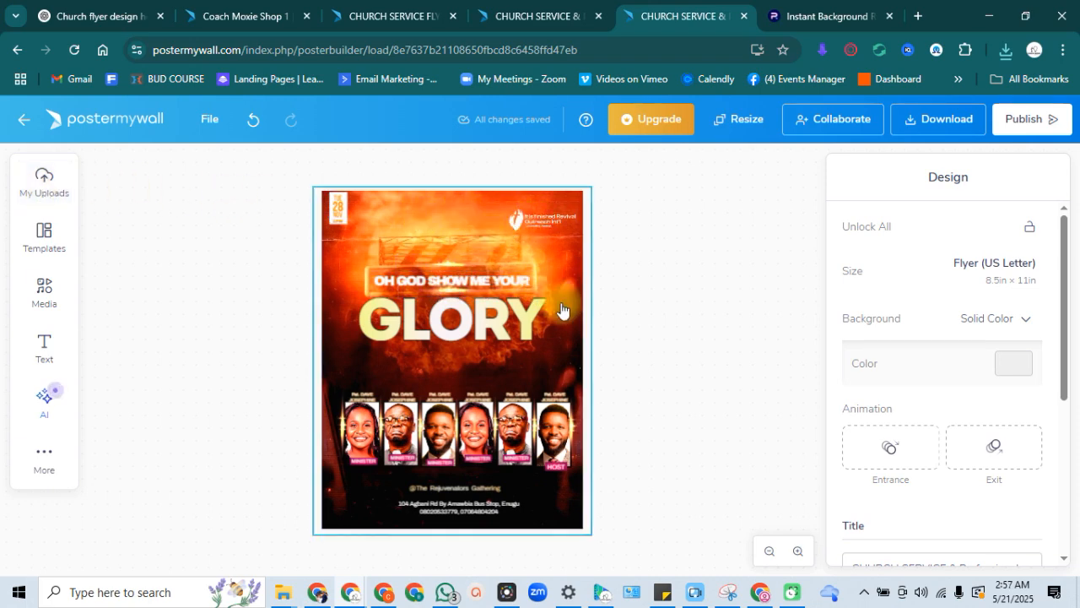
pyautogui.click(96, 16)
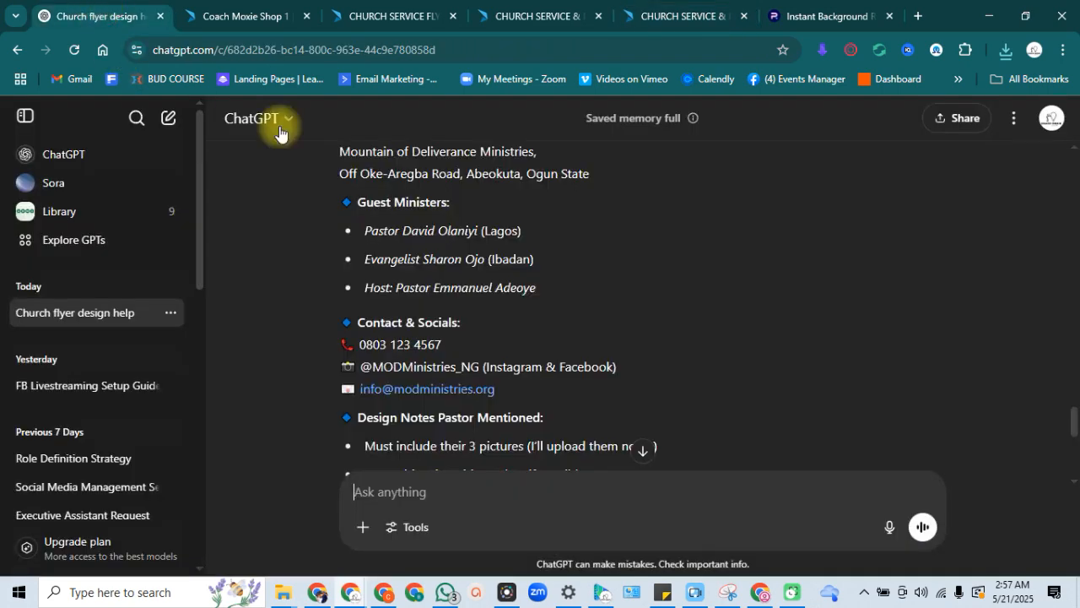
pyautogui.scroll(1, 1073, 426)
pyautogui.scroll(3, 1073, 426)
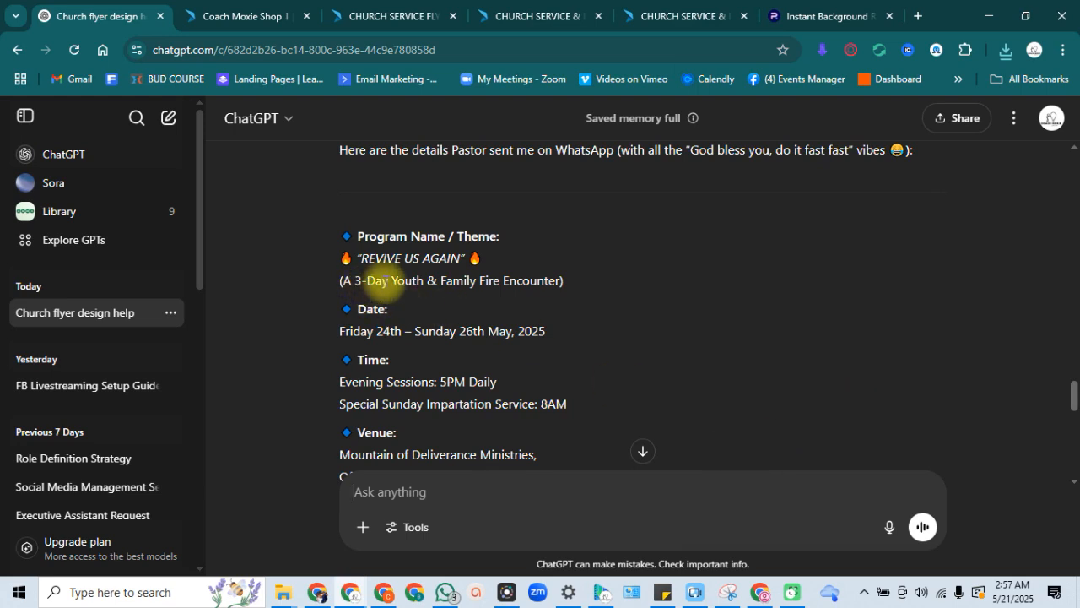
pyautogui.moveTo(341, 282); pyautogui.dragTo(556, 282)
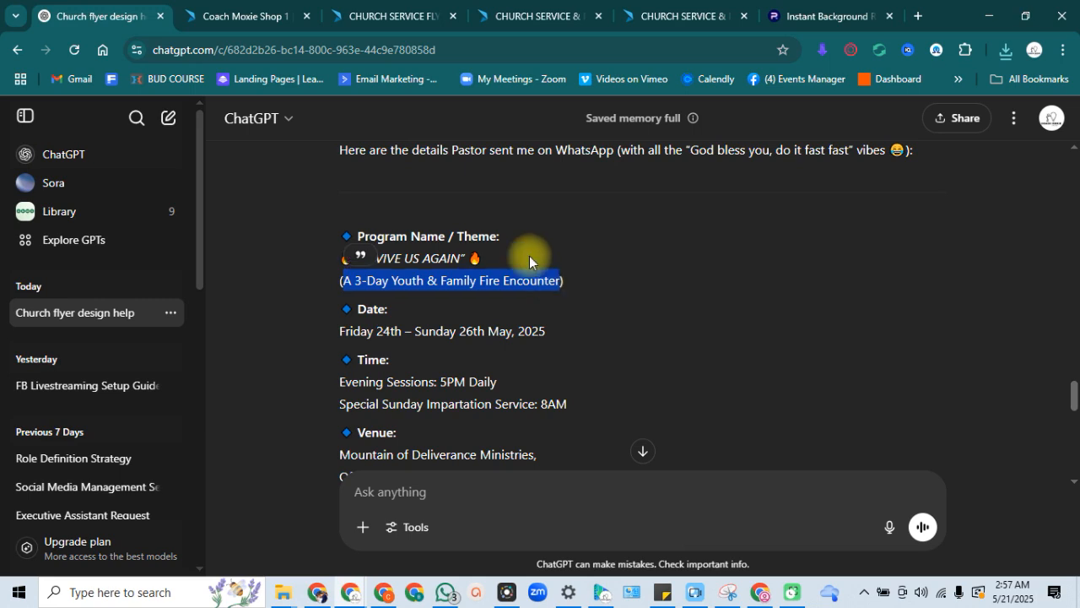
# Switch to the PosterMyWall flyer and replace the large title "GLORY" with the copied subtitle.
pyautogui.click(658, 16)
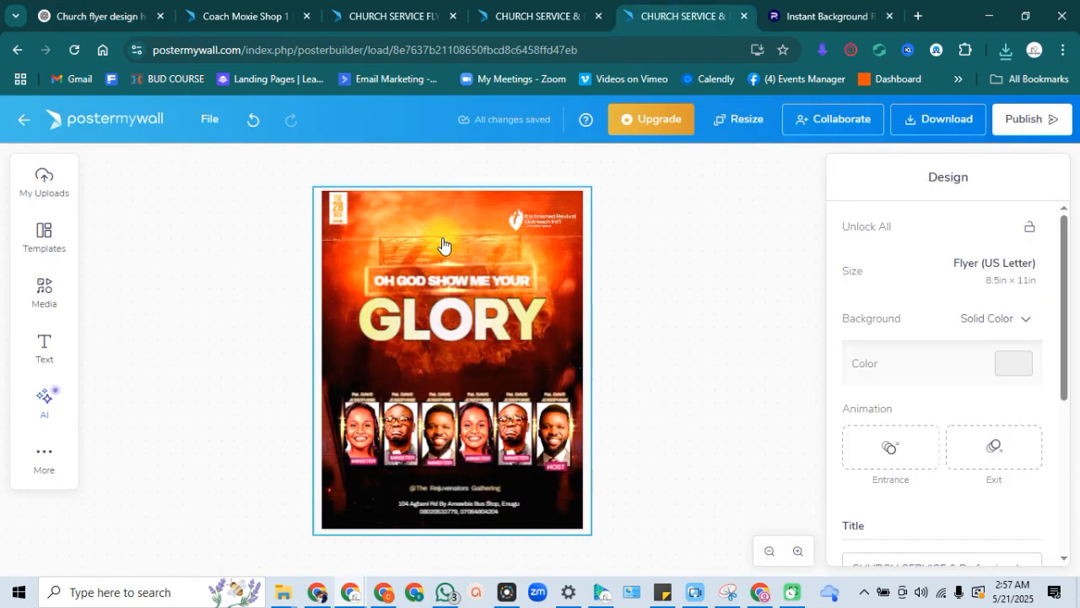
pyautogui.doubleClick(422, 285)
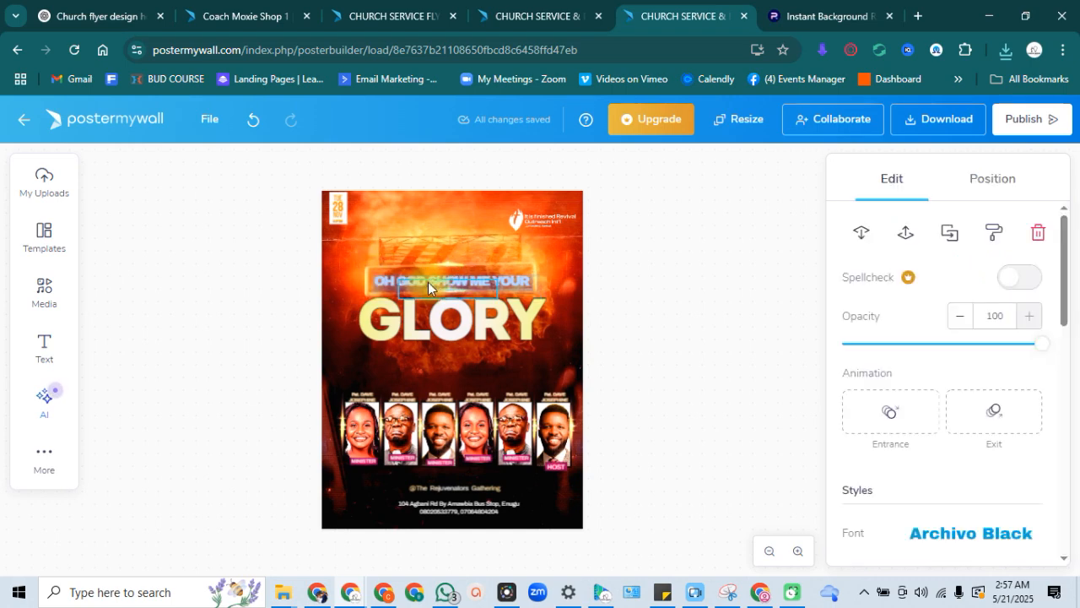
pyautogui.click(642, 272)
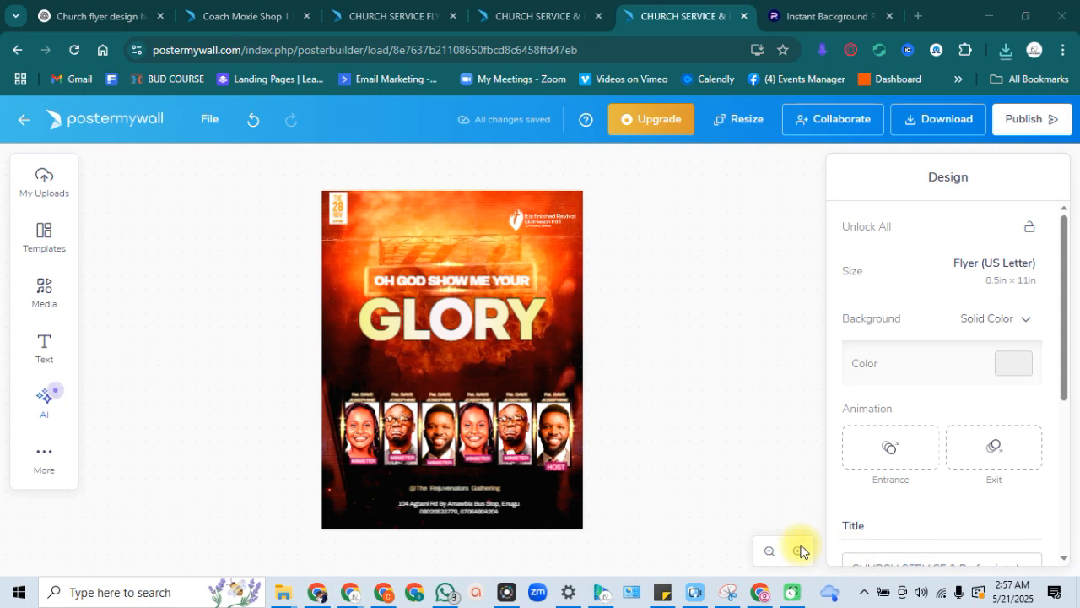
pyautogui.click(688, 555)
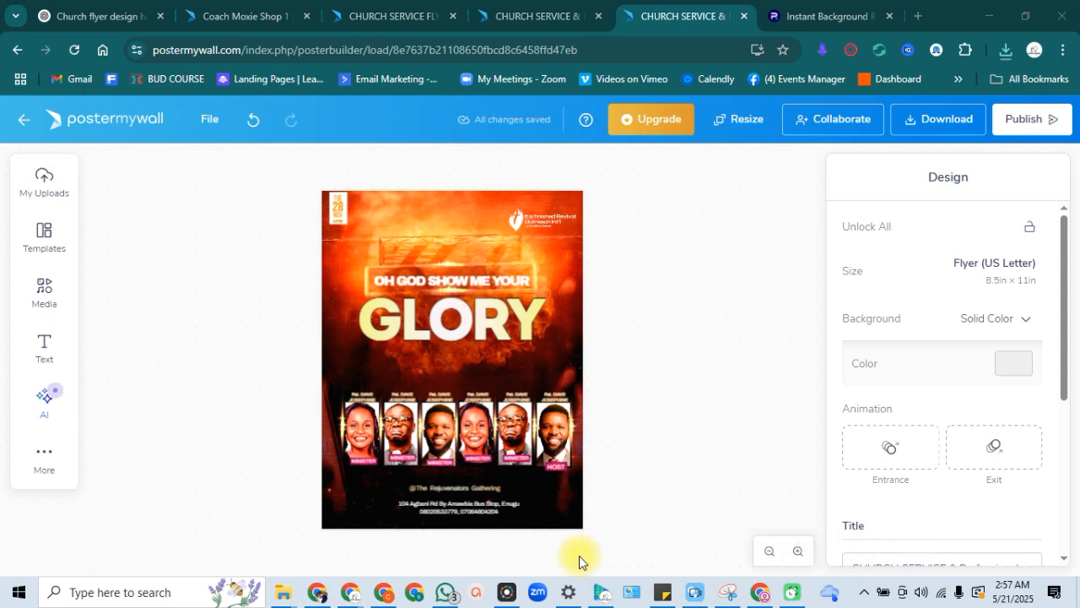
pyautogui.click(799, 547)
pyautogui.click(799, 547)
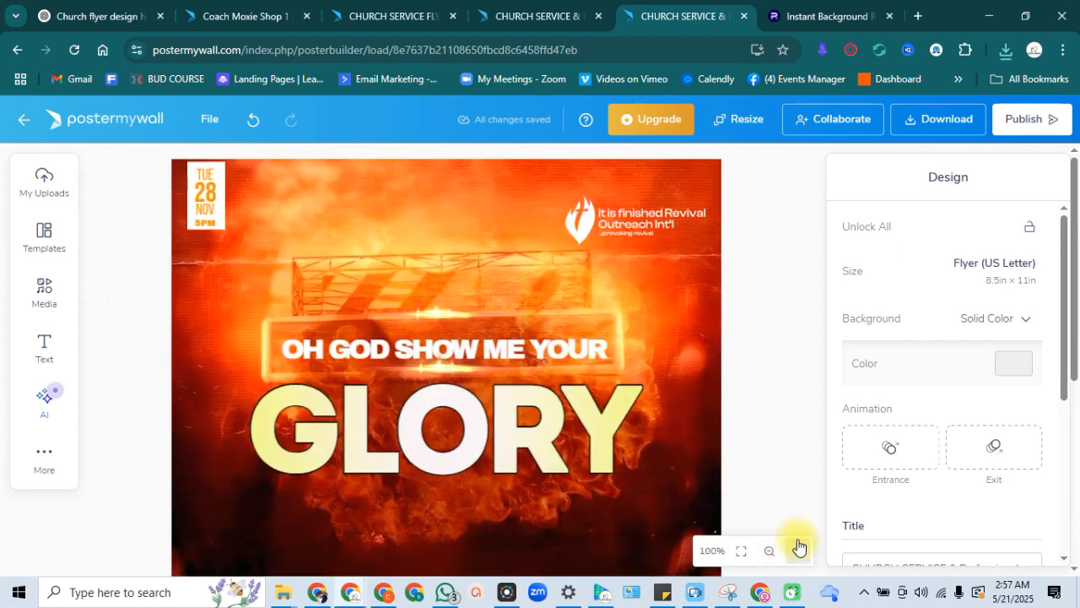
pyautogui.moveTo(1074, 267); pyautogui.dragTo(1071, 302)
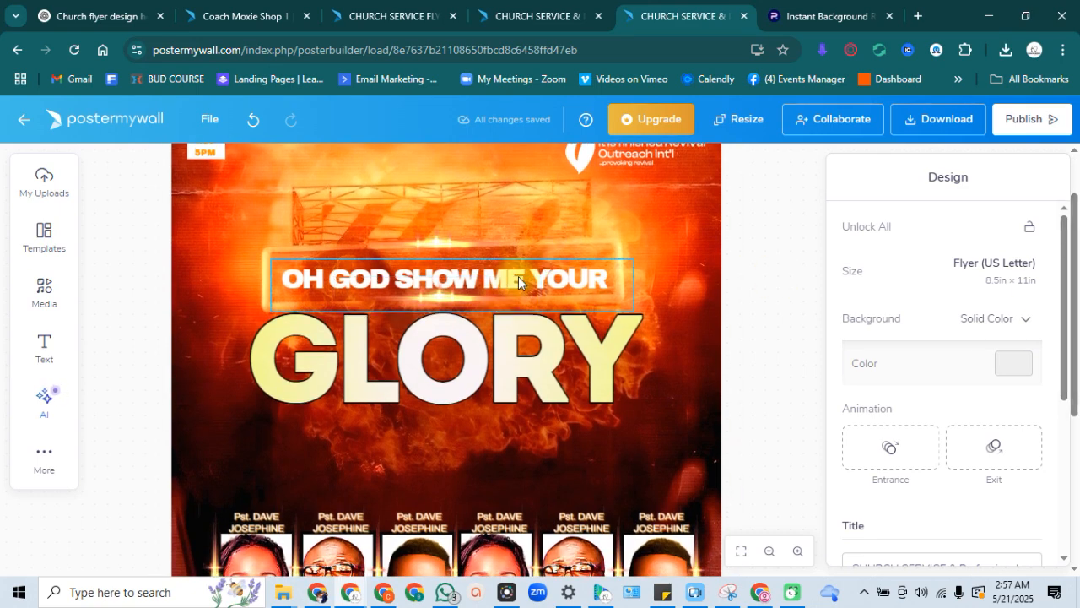
pyautogui.click(485, 367)
pyautogui.click(484, 367)
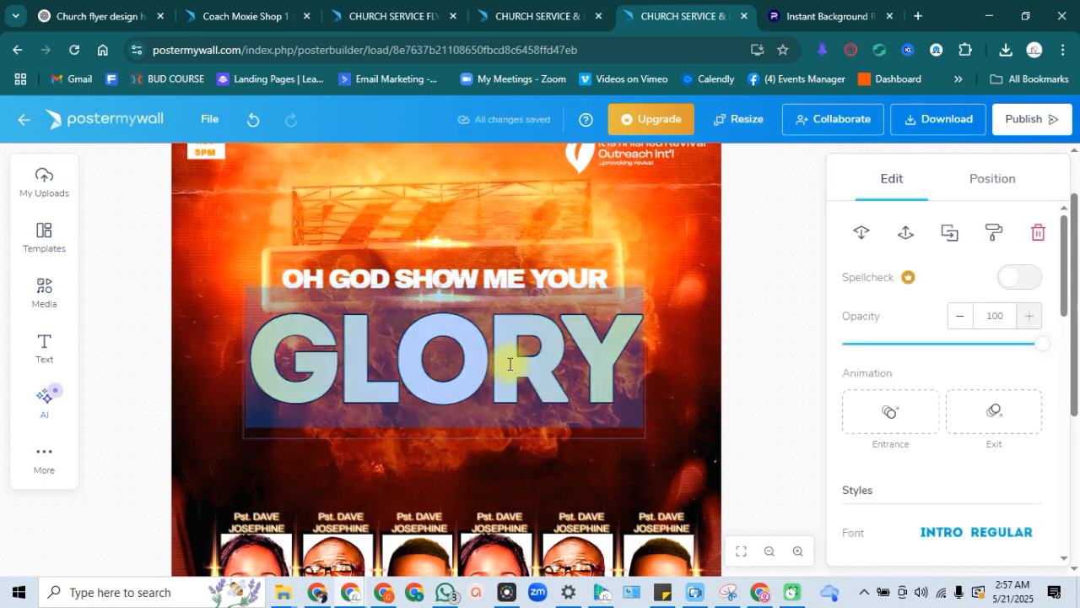
pyautogui.hotkey('ctrl', 'v')
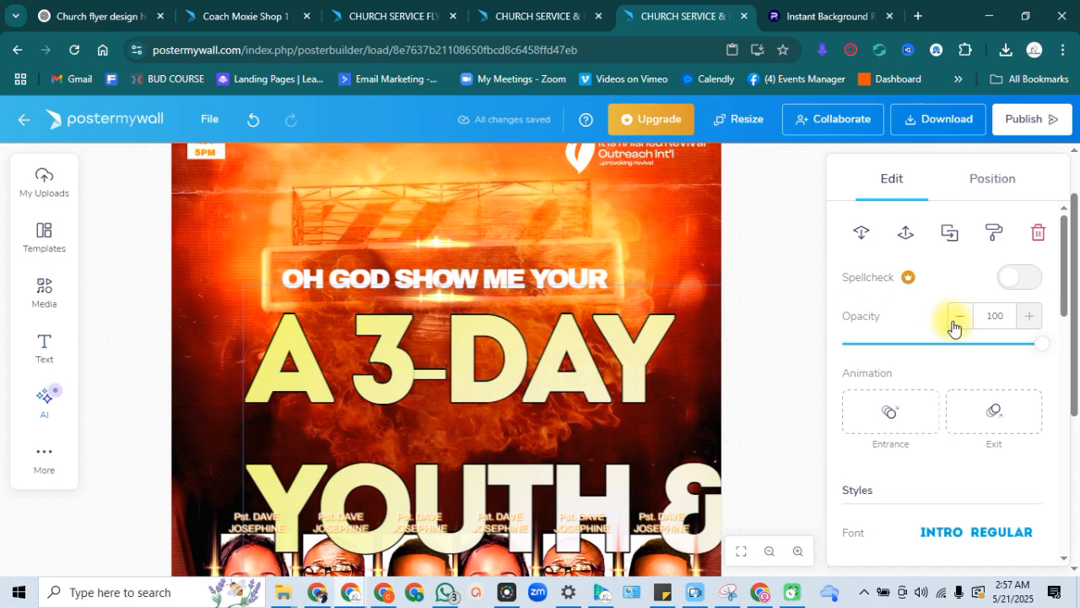
# Reduce the large title text's font size to 74.
pyautogui.moveTo(1061, 290); pyautogui.dragTo(1062, 331)
pyautogui.click(567, 376)
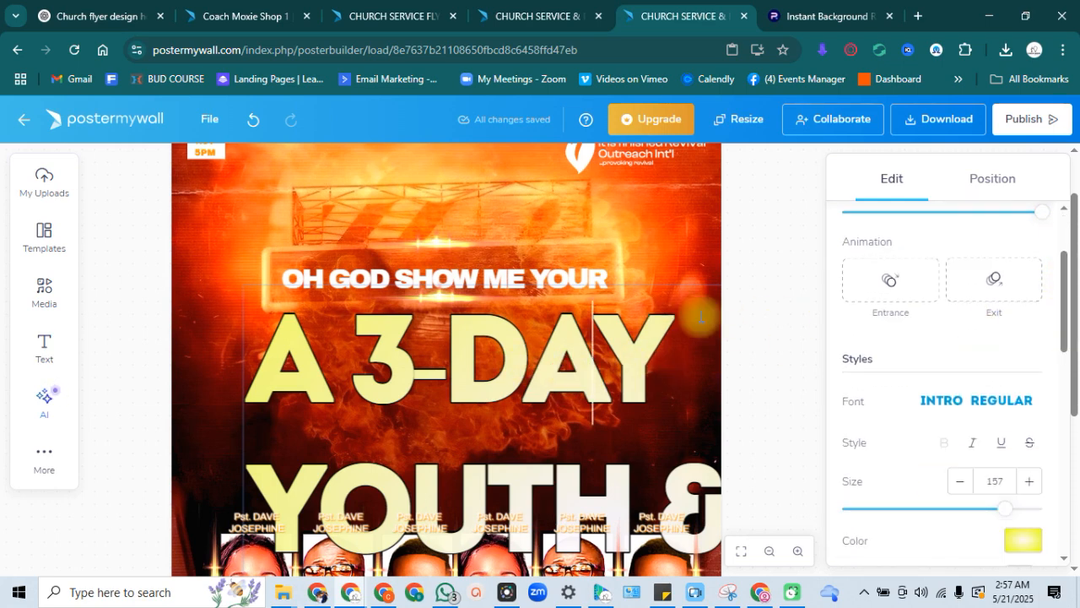
pyautogui.click(747, 325)
pyautogui.click(536, 356)
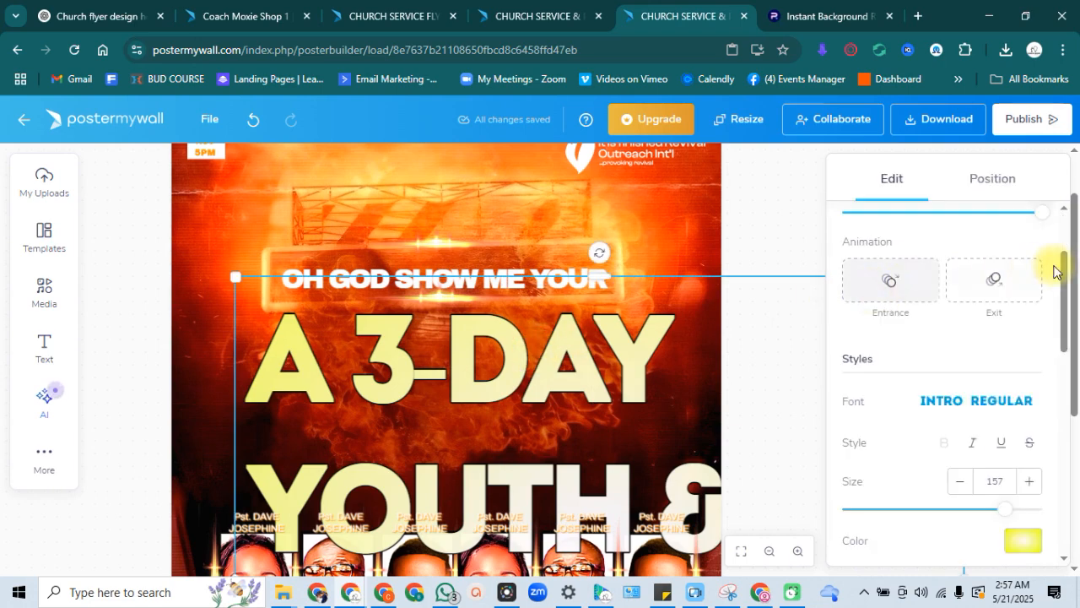
pyautogui.moveTo(1061, 272); pyautogui.dragTo(1061, 314)
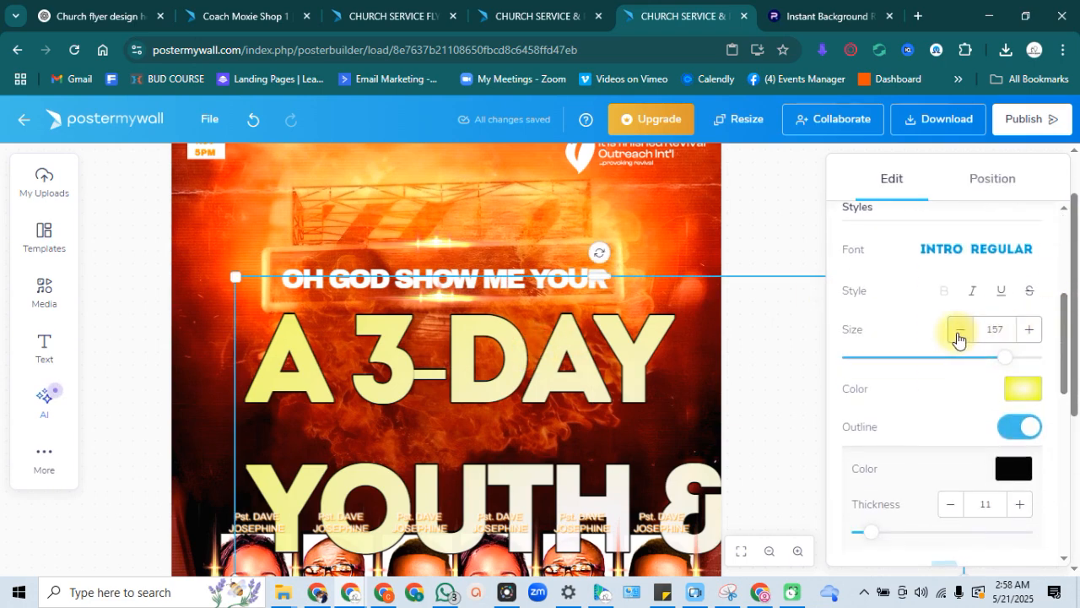
pyautogui.moveTo(1009, 363); pyautogui.dragTo(928, 373)
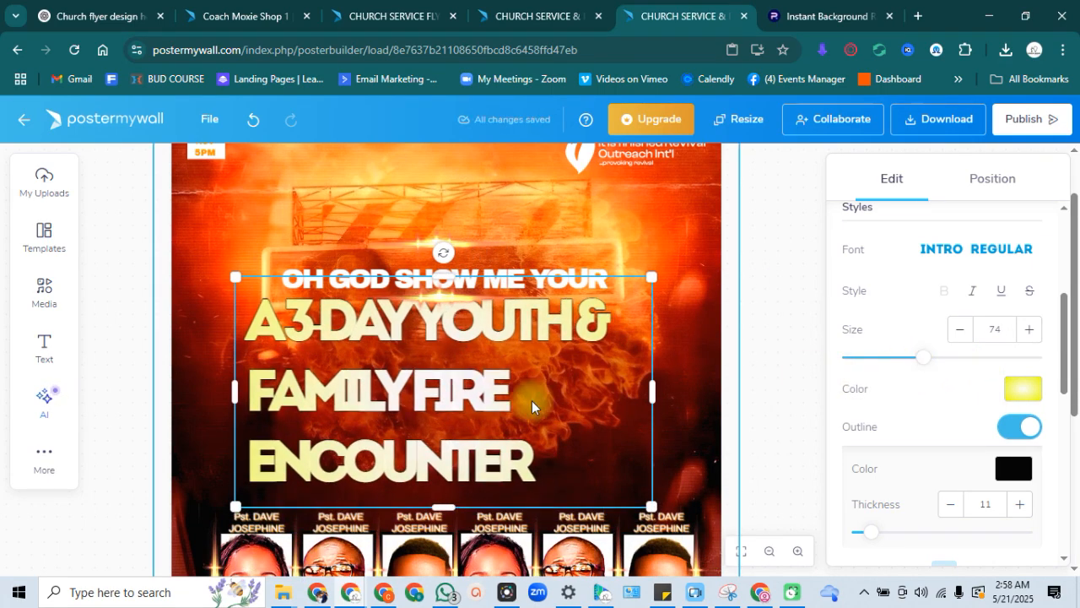
# Replace the large title's whole text with "REVIVE US AGAIN".
pyautogui.doubleClick(476, 407)
pyautogui.hotkey('ctrl', 'a')
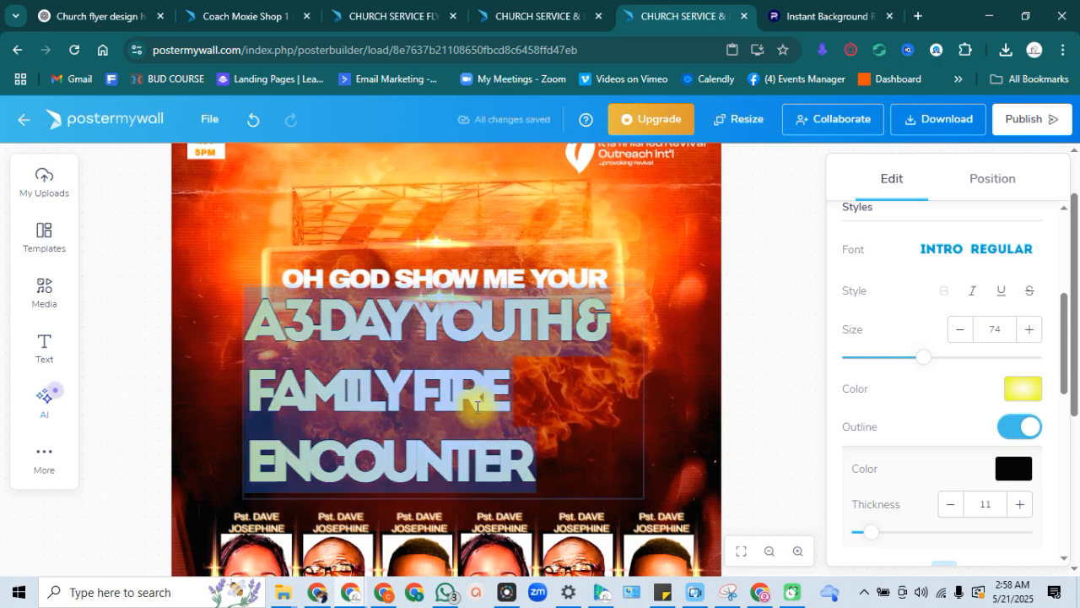
pyautogui.write('REV')
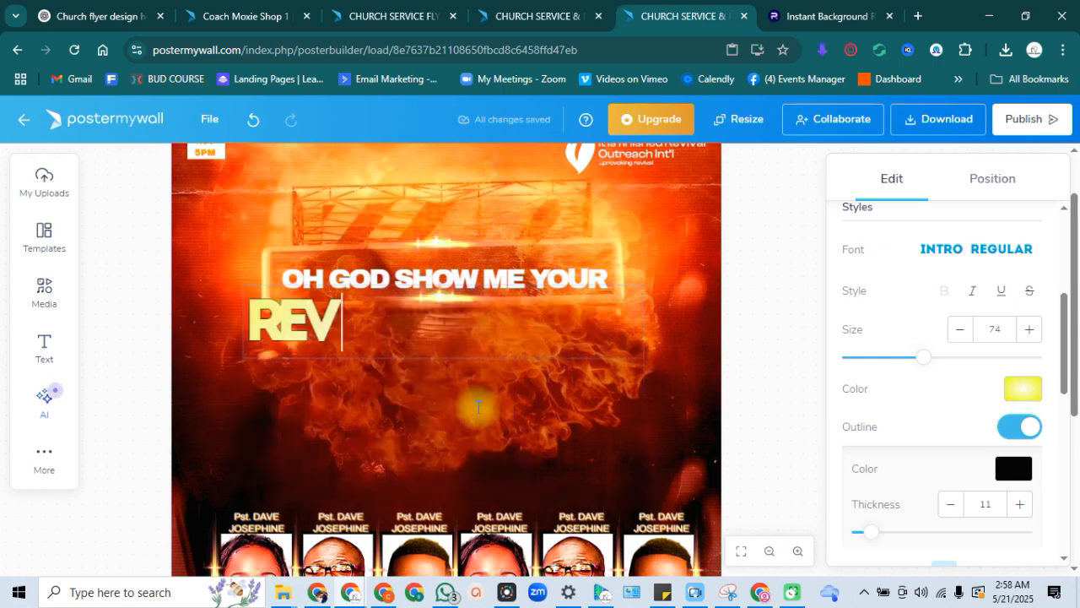
pyautogui.write('IVE ')
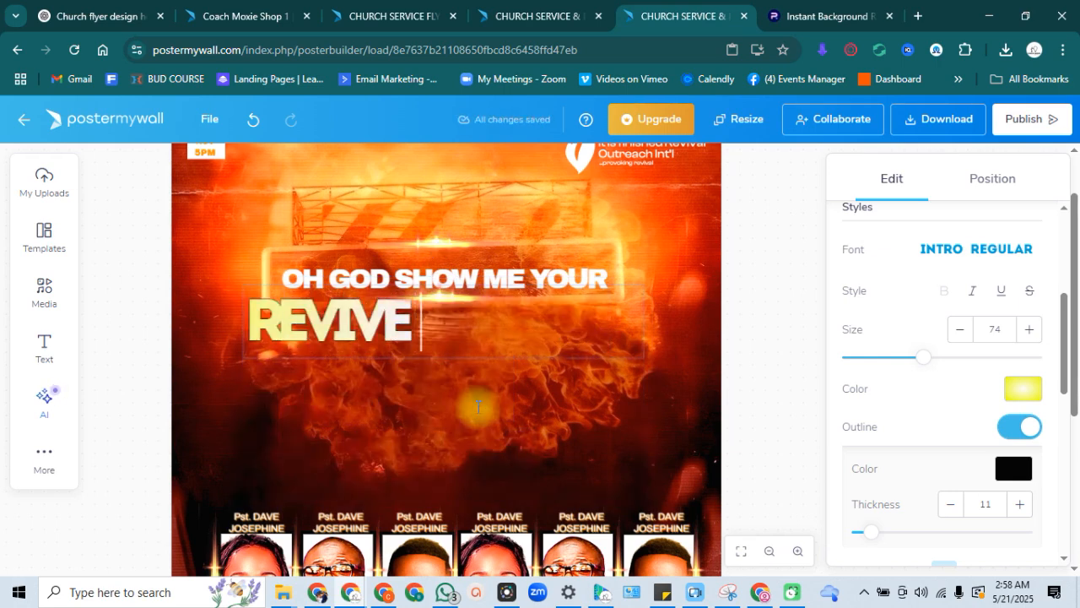
pyautogui.write('US AGAIN')
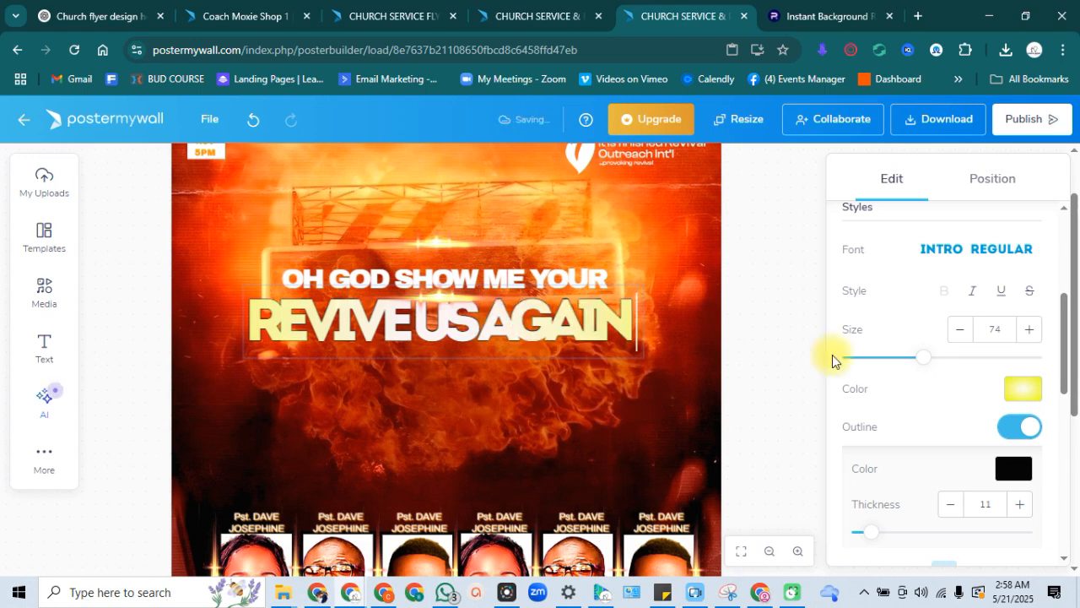
pyautogui.click(786, 330)
# Set the large title's letter spacing to -7 and widen its text box to hold one line centred on the flyer.
pyautogui.click(548, 336)
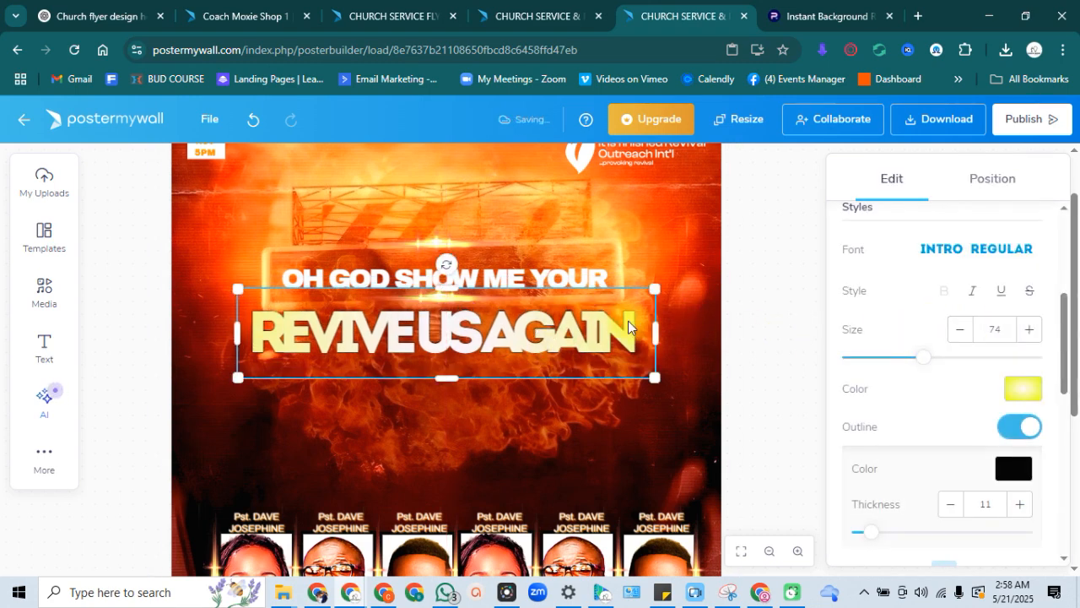
pyautogui.moveTo(1067, 331); pyautogui.dragTo(1070, 468)
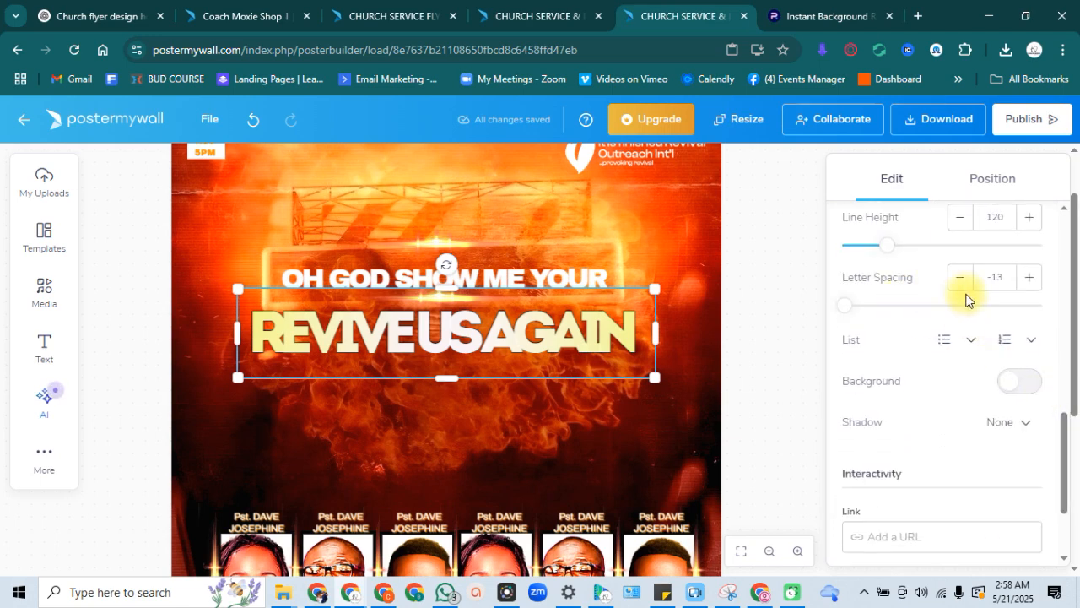
pyautogui.click(1029, 278)
pyautogui.click(1029, 278)
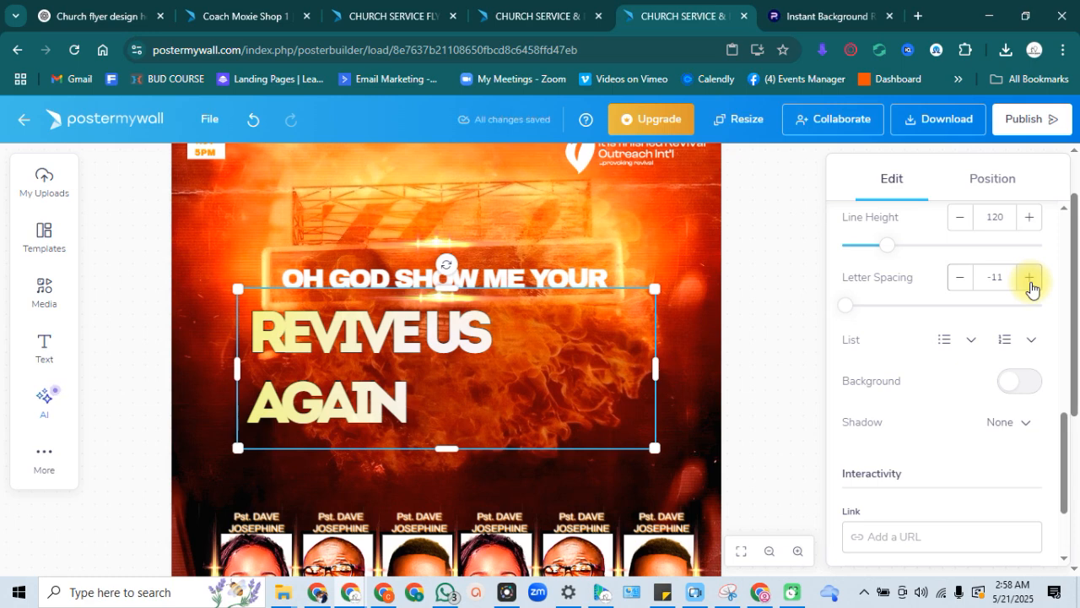
pyautogui.click(1030, 278)
pyautogui.click(1029, 278)
pyautogui.click(1030, 279)
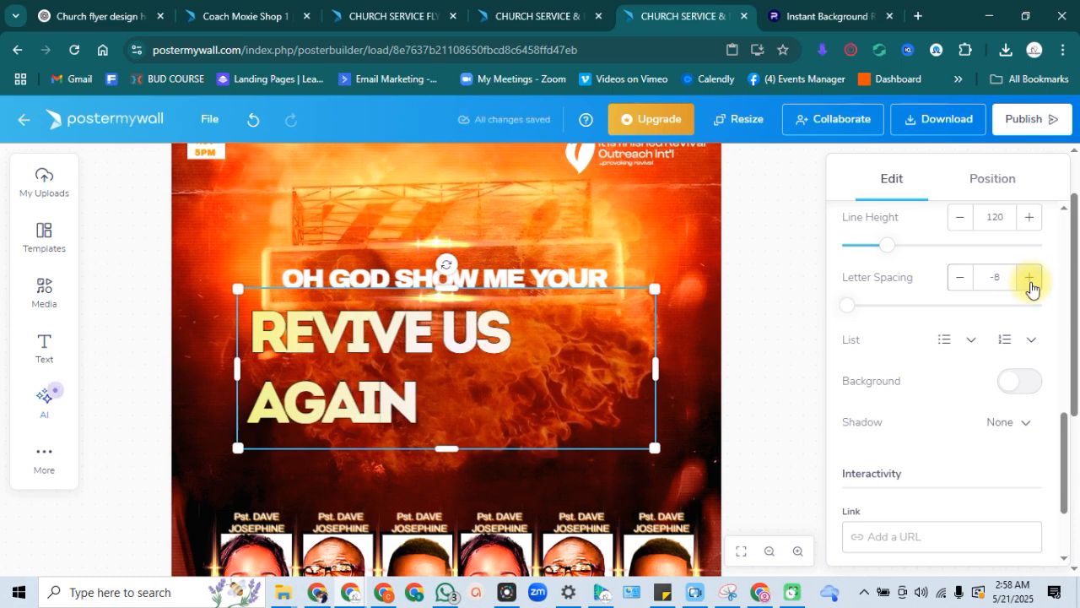
pyautogui.click(1030, 279)
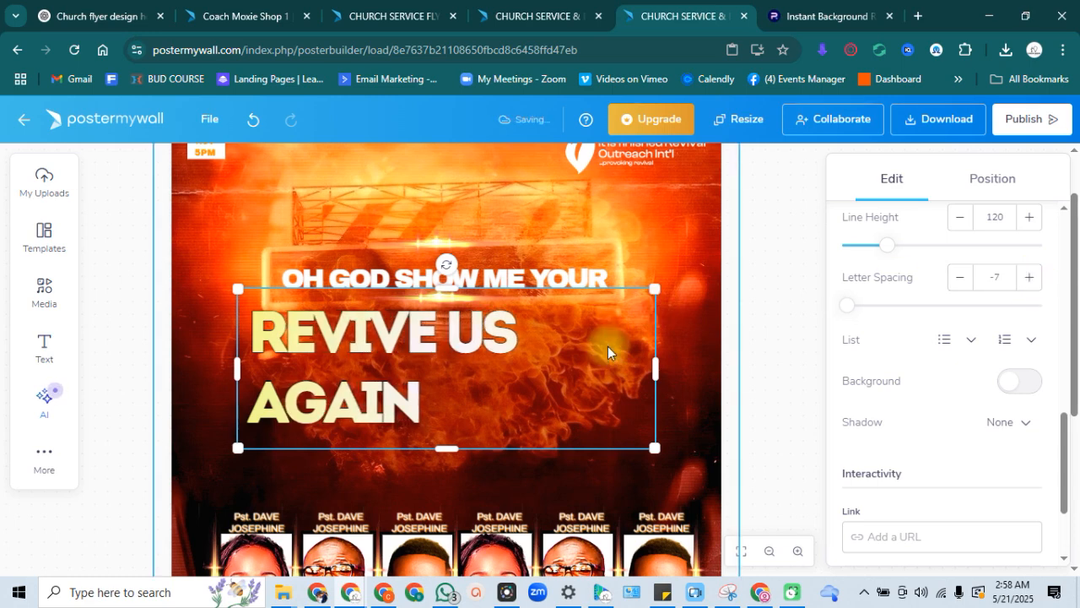
pyautogui.moveTo(658, 379); pyautogui.dragTo(722, 374)
pyautogui.moveTo(613, 336); pyautogui.dragTo(600, 342)
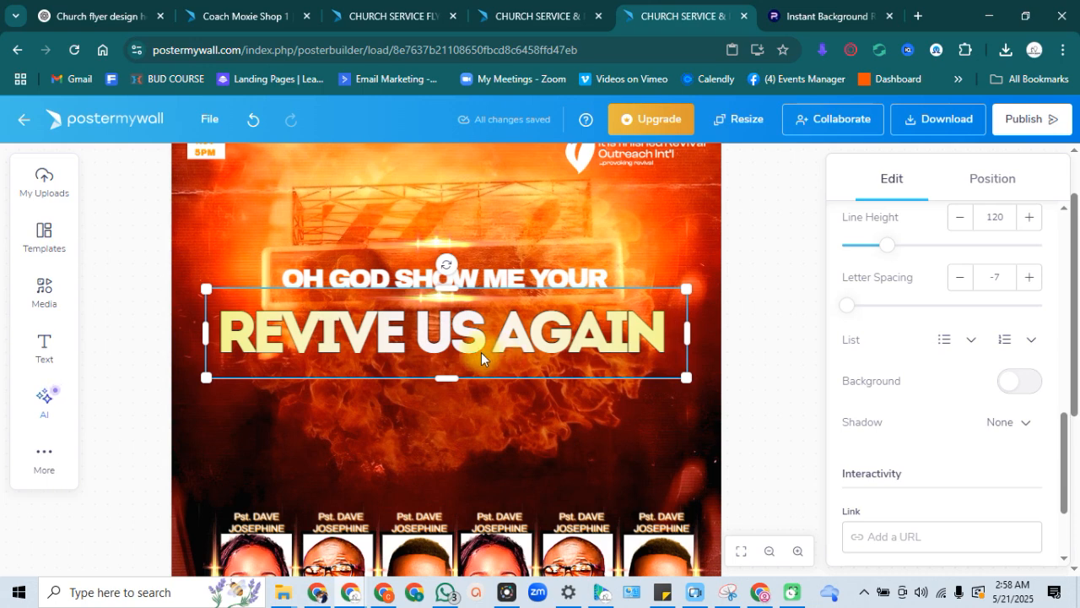
# Break the large title into two lines, with "REVIVE" above "US AGAIN".
pyautogui.doubleClick(431, 341)
pyautogui.click(422, 334)
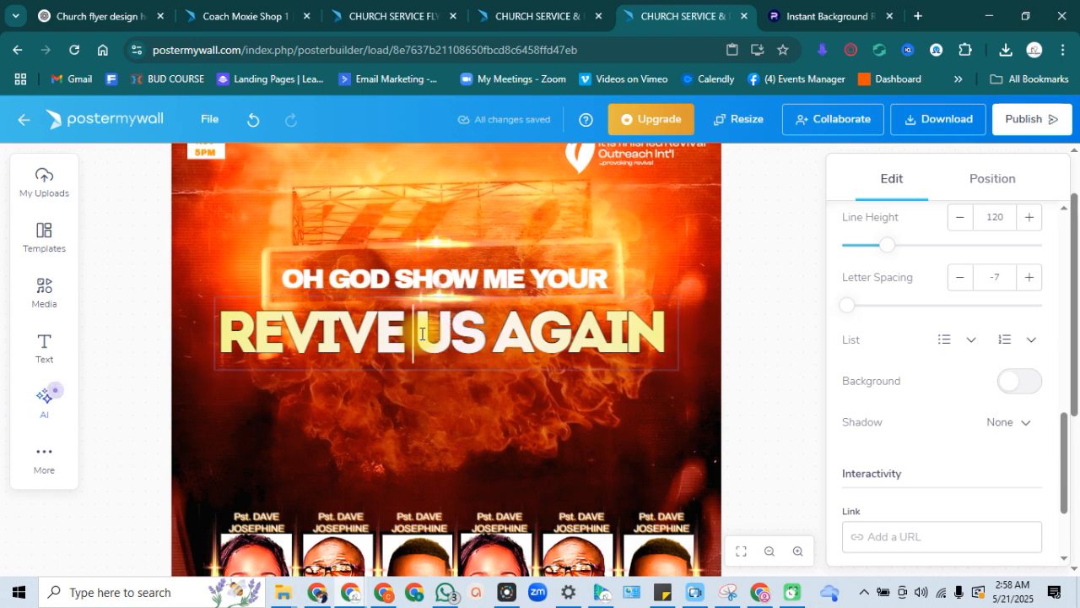
pyautogui.press('Return')
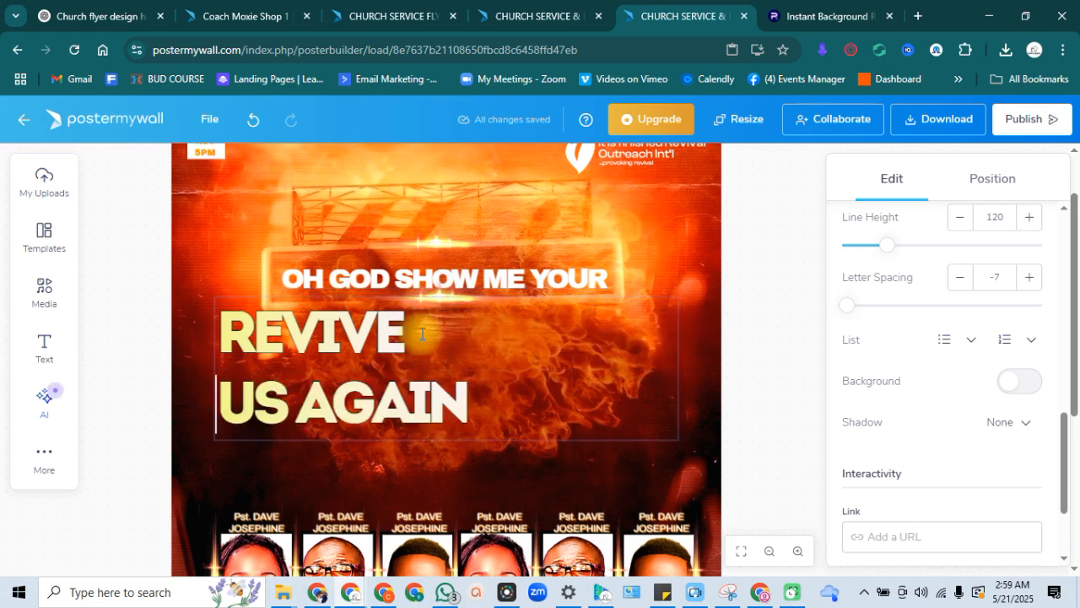
pyautogui.click(742, 354)
# Narrow the two-line title's text box, centre-align its text and move it to the flyer's horizontal centre.
pyautogui.click(441, 378)
pyautogui.moveTo(686, 368); pyautogui.dragTo(488, 396)
pyautogui.moveTo(1065, 448); pyautogui.dragTo(1054, 375)
pyautogui.click(974, 394)
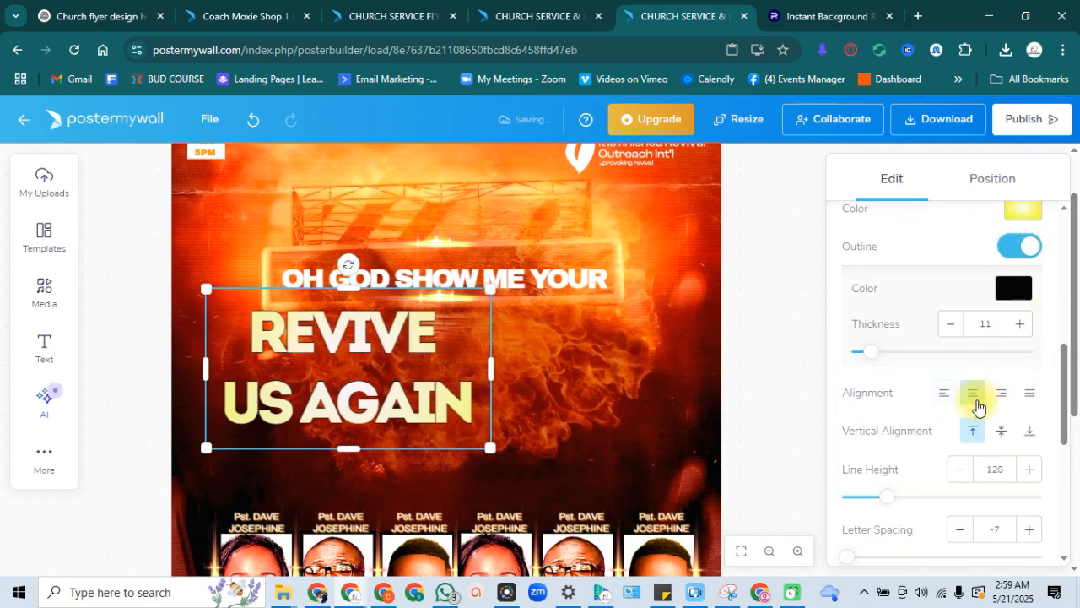
pyautogui.moveTo(396, 392); pyautogui.dragTo(494, 393)
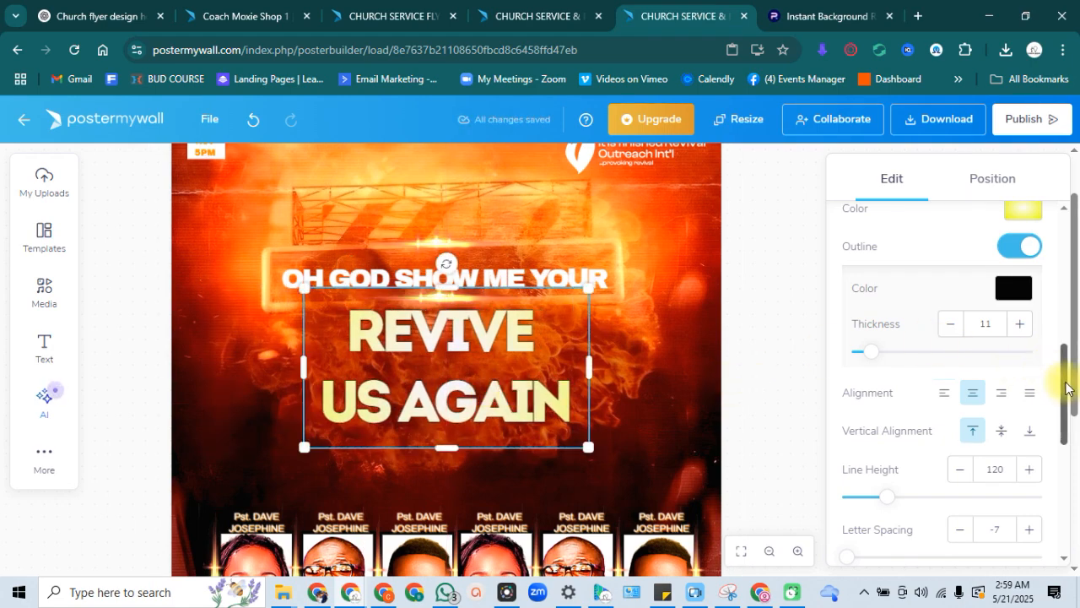
# Reduce the title's line height to 94.
pyautogui.moveTo(1065, 388); pyautogui.dragTo(1067, 436)
pyautogui.click(957, 297)
pyautogui.click(956, 299)
pyautogui.click(956, 299)
pyautogui.click(956, 298)
pyautogui.click(956, 298)
pyautogui.click(956, 299)
pyautogui.click(956, 298)
pyautogui.click(956, 299)
pyautogui.click(955, 299)
pyautogui.click(954, 299)
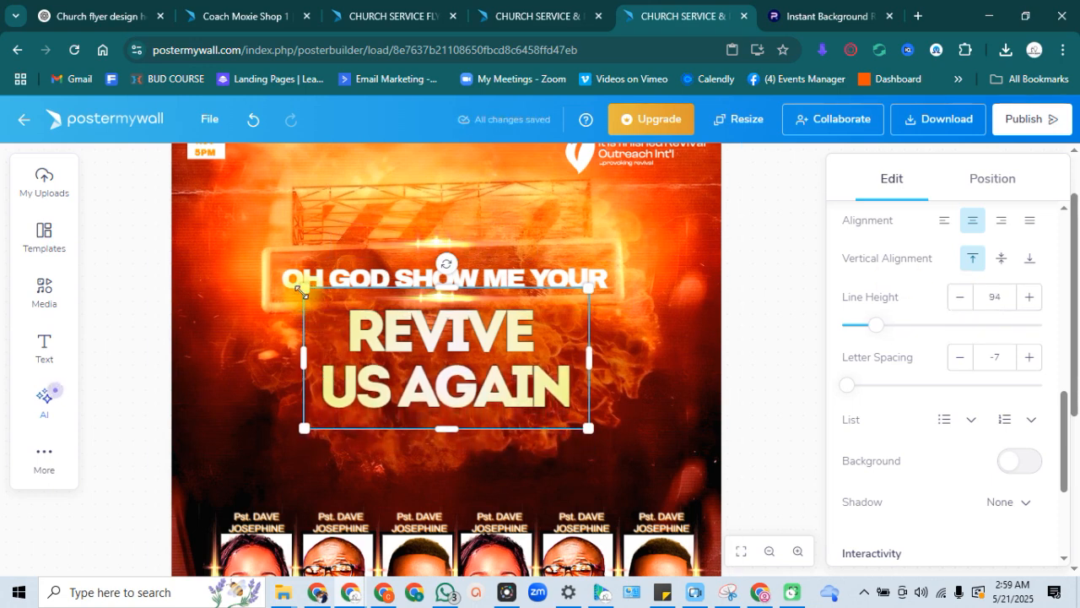
# Enlarge the two-line title and reposition it centrally beneath the "OH GOD SHOW ME YOUR" line.
pyautogui.moveTo(302, 292); pyautogui.dragTo(252, 254)
pyautogui.moveTo(460, 327); pyautogui.dragTo(481, 363)
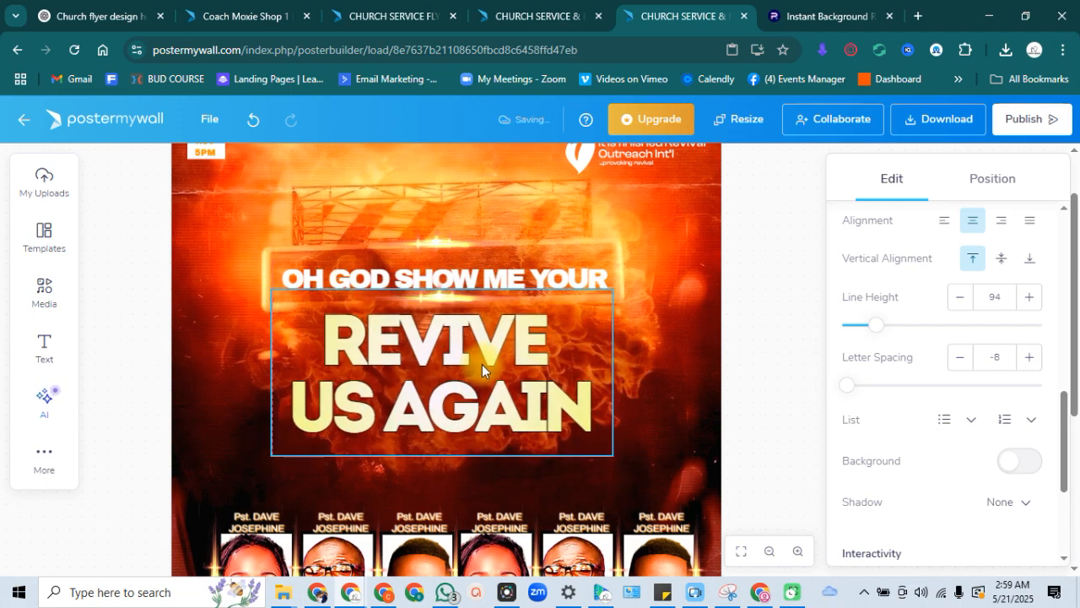
pyautogui.click(482, 363)
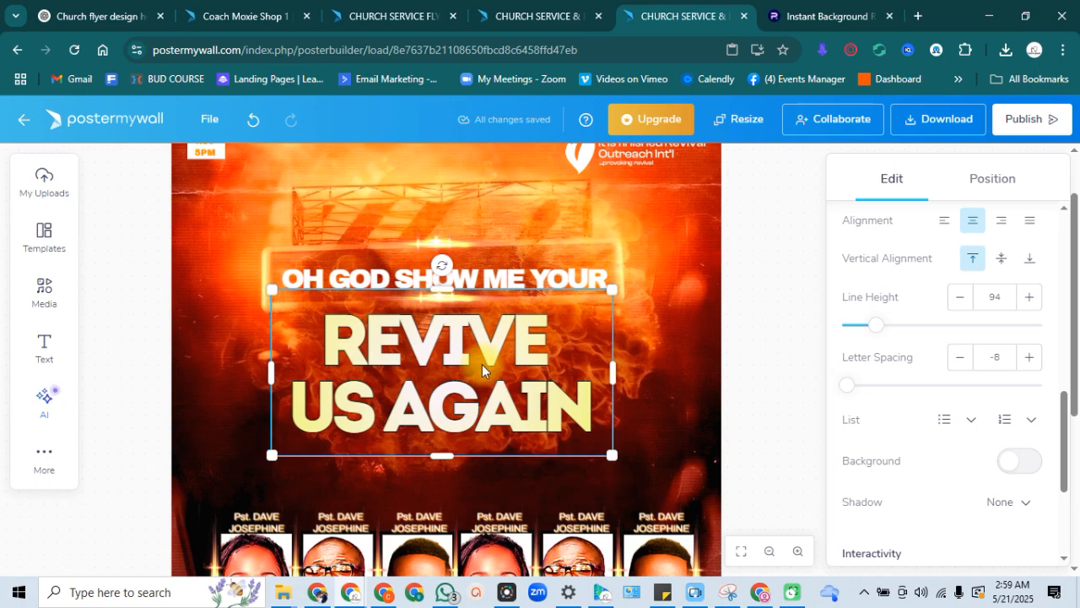
pyautogui.moveTo(1074, 309); pyautogui.dragTo(1074, 347)
pyautogui.moveTo(543, 371); pyautogui.dragTo(557, 364)
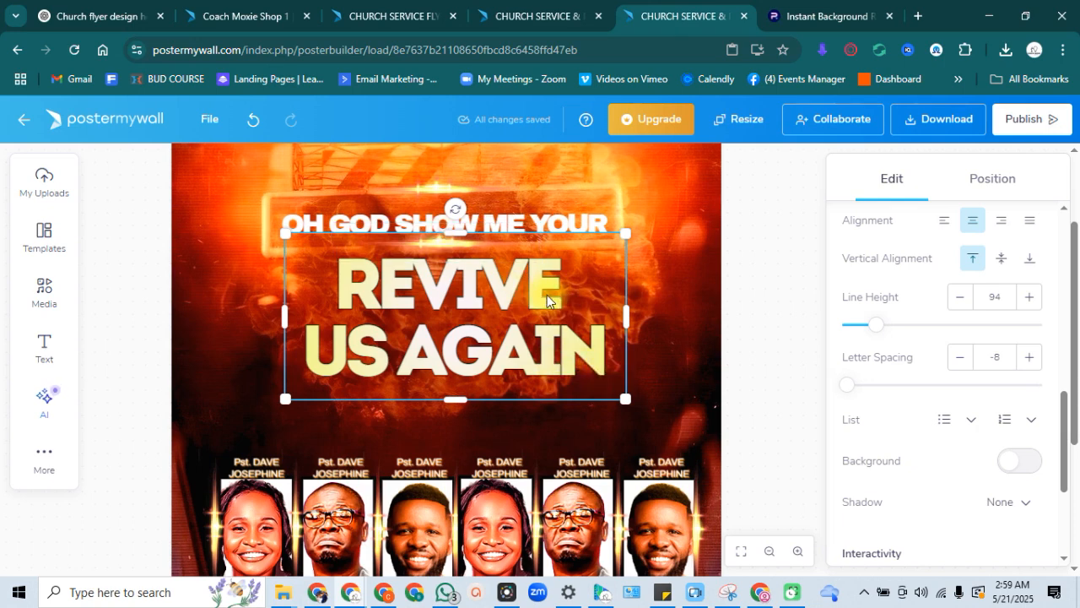
pyautogui.moveTo(1074, 403); pyautogui.dragTo(1078, 362)
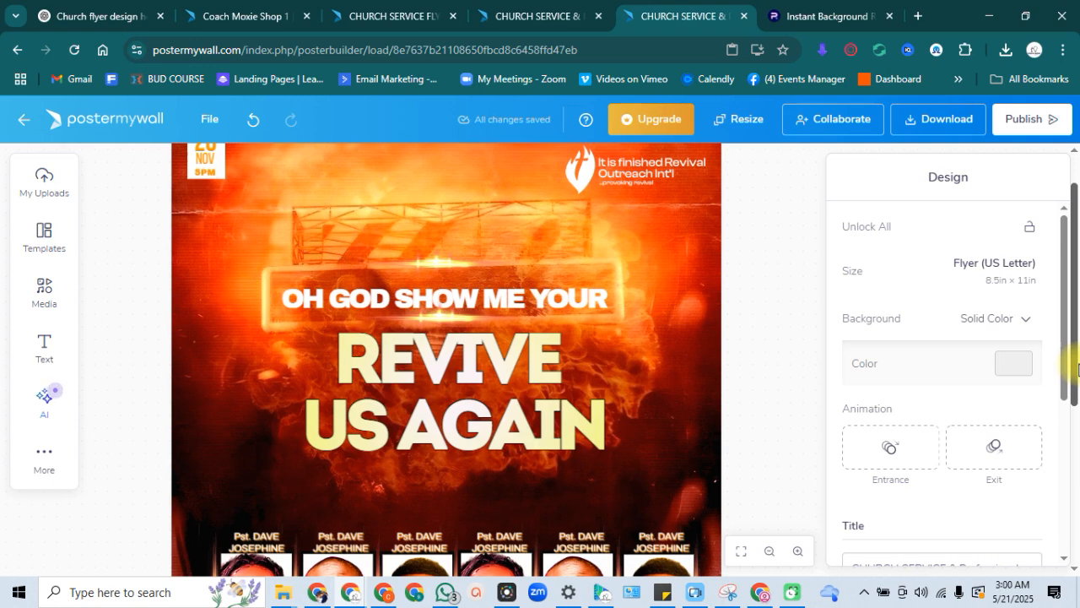
pyautogui.click(482, 411)
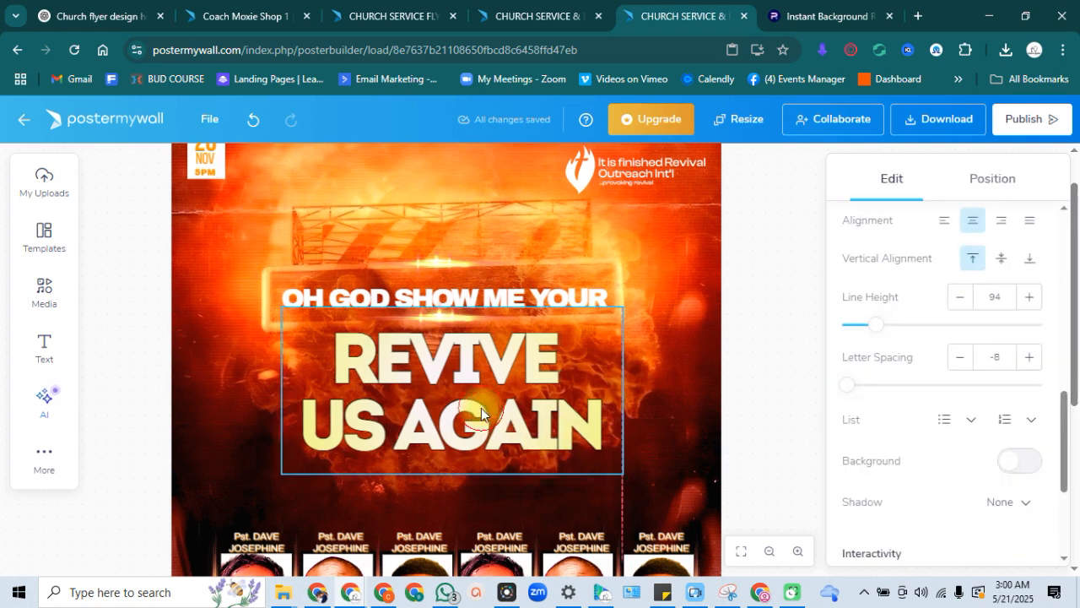
pyautogui.doubleClick(482, 411)
pyautogui.click(759, 371)
# Duplicate the "REVIVE US AGAIN" title and place the copy below the original, over the portraits.
pyautogui.click(470, 377)
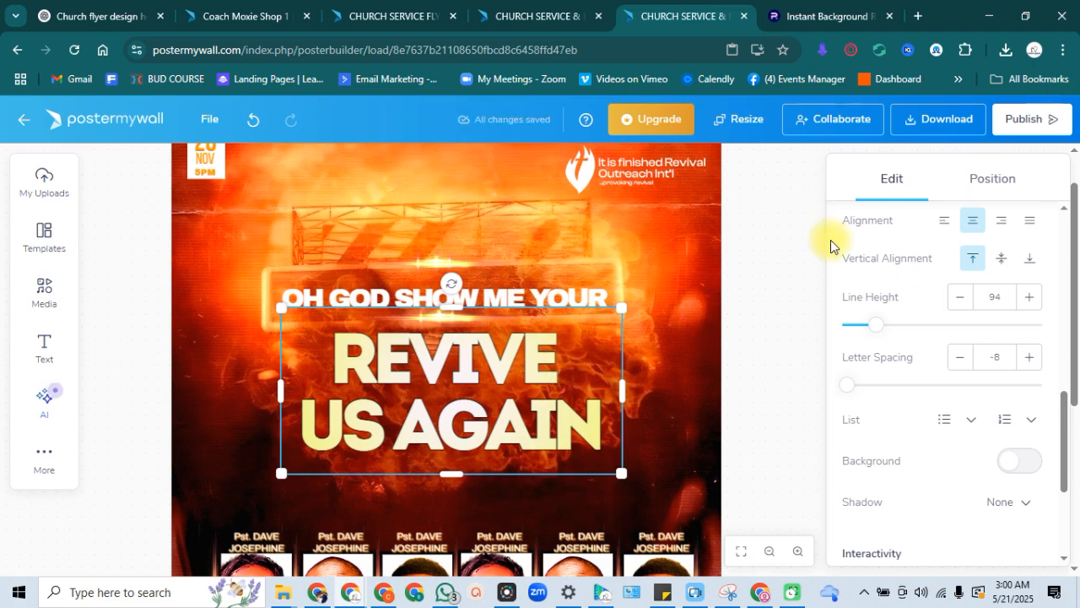
pyautogui.scroll(8, 1066, 253)
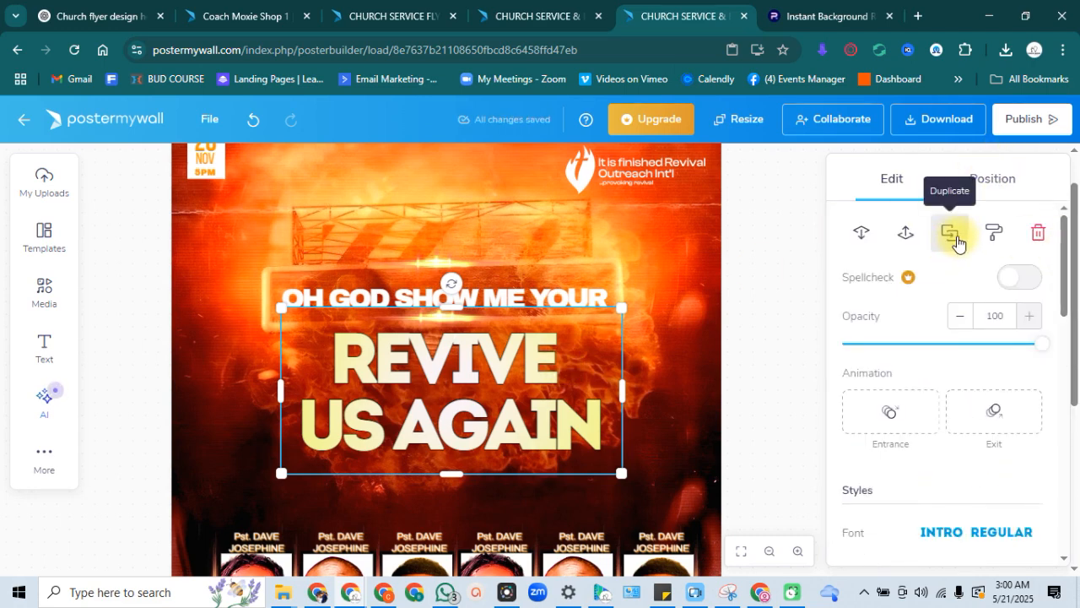
pyautogui.click(950, 233)
pyautogui.moveTo(456, 396); pyautogui.dragTo(416, 598)
# Remove "AGAIN" from the original title and widen its text box so "REVIVE US" sits on one line.
pyautogui.click(453, 433)
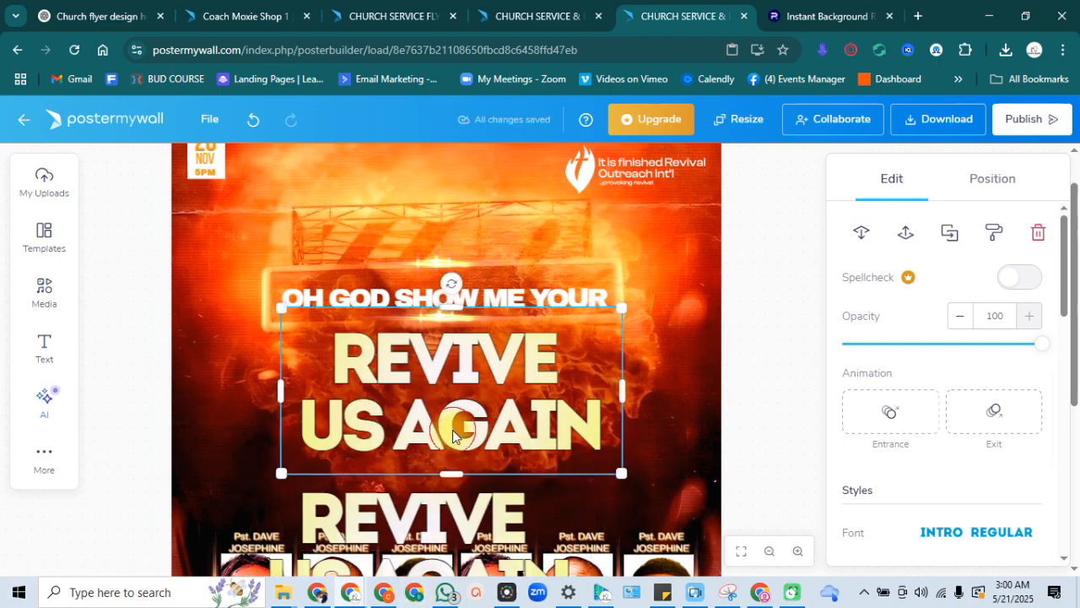
pyautogui.doubleClick(453, 433)
pyautogui.click(394, 426)
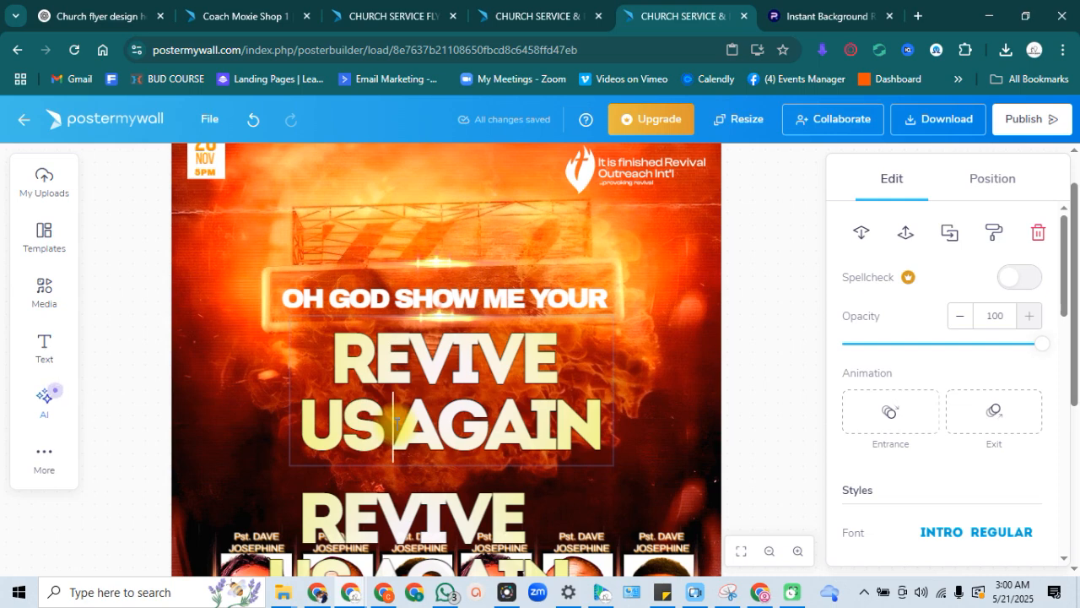
pyautogui.press('BackSpace')
pyautogui.press('BackSpace')
pyautogui.press('BackSpace')
pyautogui.press('BackSpace')
pyautogui.press('BackSpace')
pyautogui.press('BackSpace')
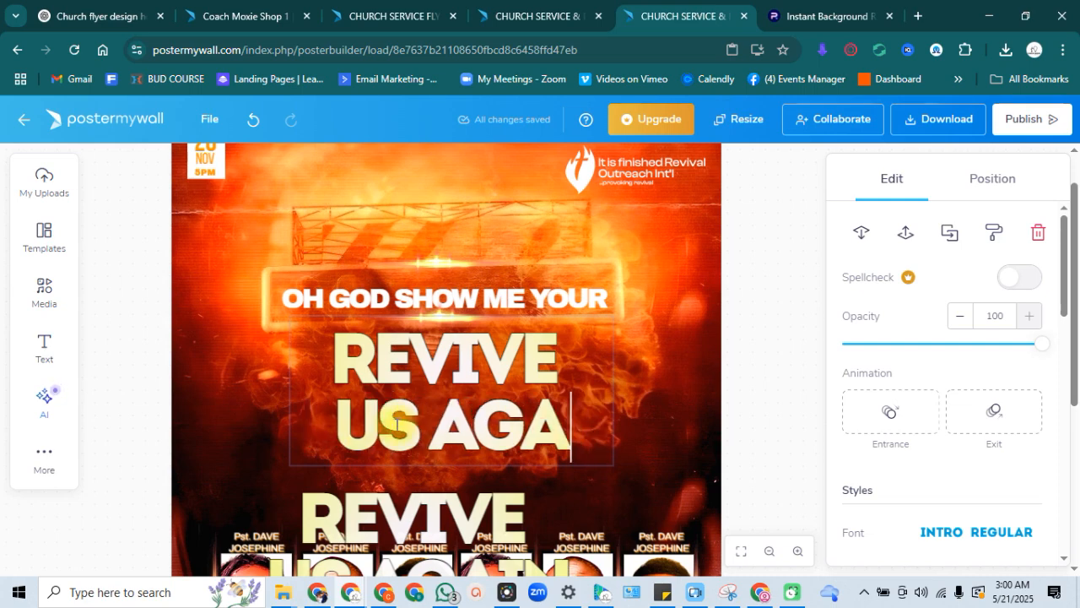
pyautogui.click(414, 424)
pyautogui.press('BackSpace')
pyautogui.press('Return')
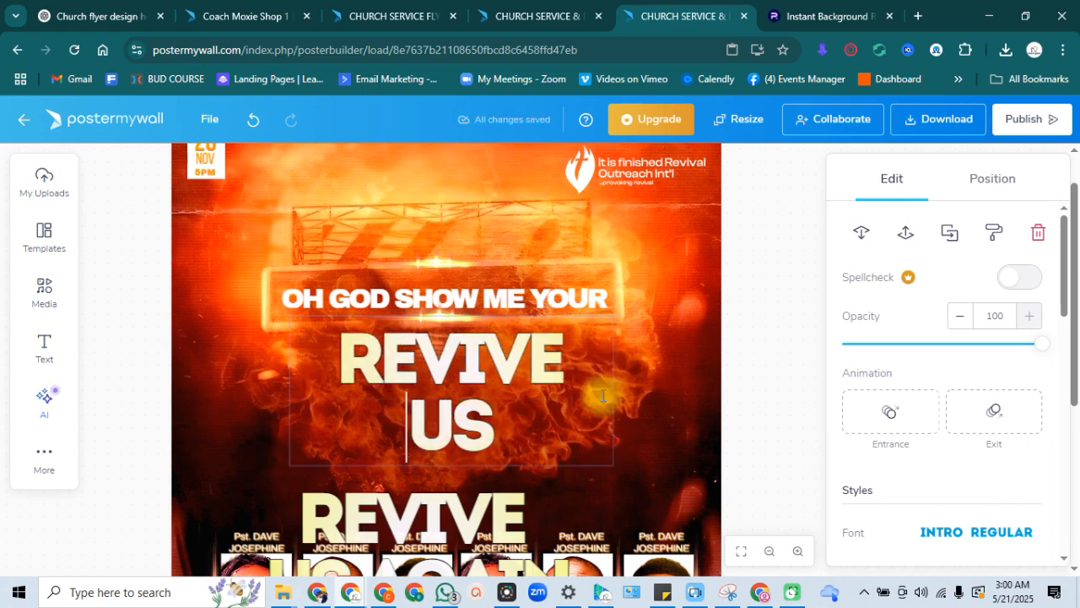
pyautogui.click(776, 366)
pyautogui.click(485, 395)
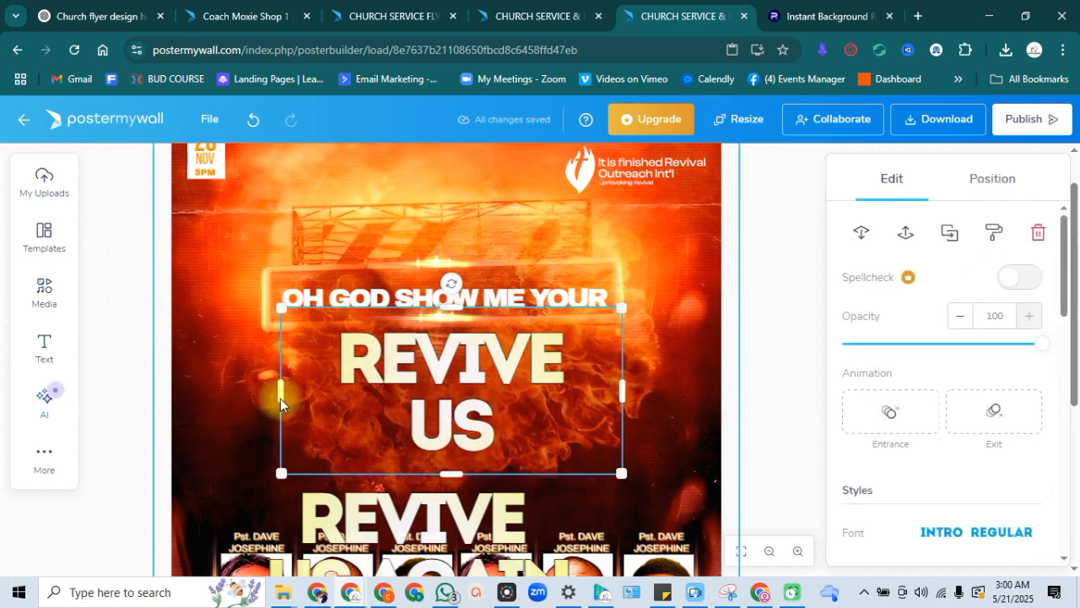
pyautogui.moveTo(281, 390)
pyautogui.mouseDown()
pyautogui.moveTo(202, 382)
pyautogui.moveTo(270, 386)
pyautogui.mouseUp()
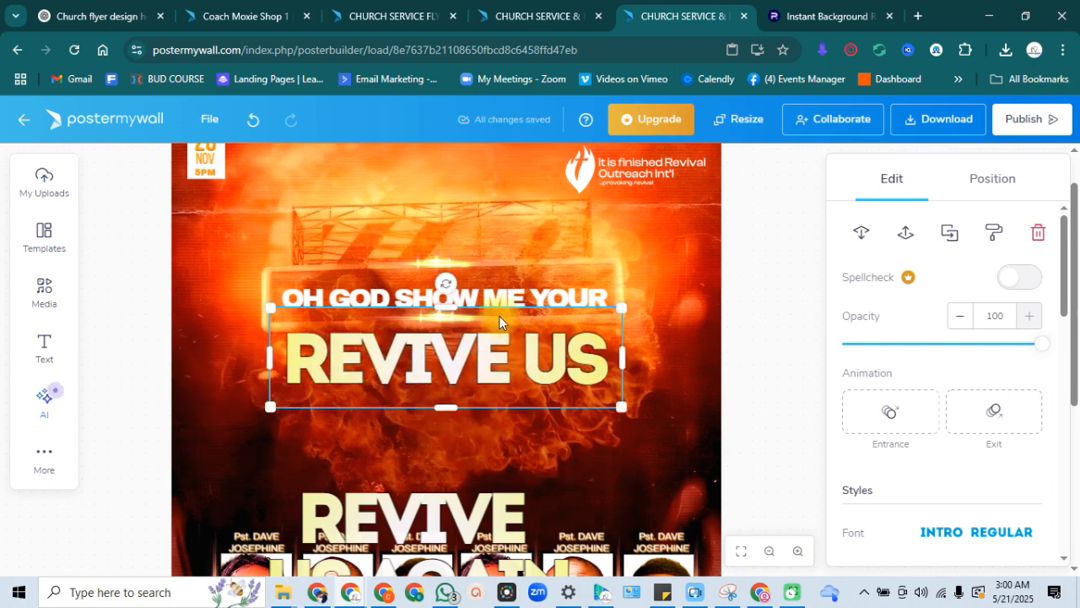
# Move "REVIVE US" up into the glowing frame, with the "OH GOD SHOW ME YOUR" line and one light flare moved below it.
pyautogui.moveTo(528, 297); pyautogui.dragTo(522, 447)
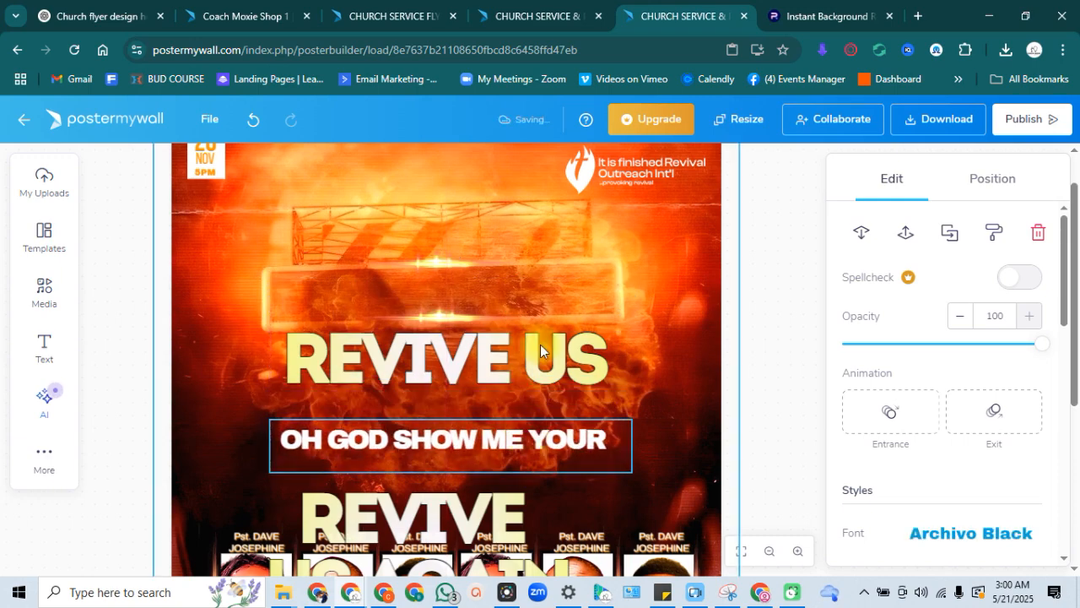
pyautogui.moveTo(528, 352); pyautogui.dragTo(543, 266)
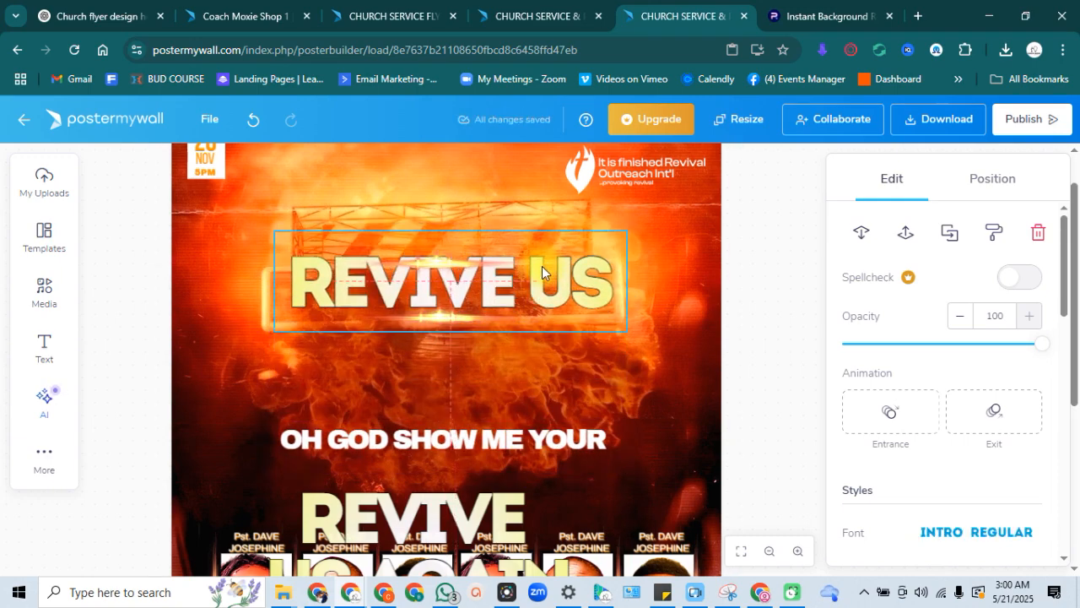
pyautogui.click(432, 263)
pyautogui.moveTo(428, 313); pyautogui.dragTo(532, 372)
# Rotate the "REVIVE US" title slightly counter-clockwise so that it slopes upward to the right.
pyautogui.click(405, 273)
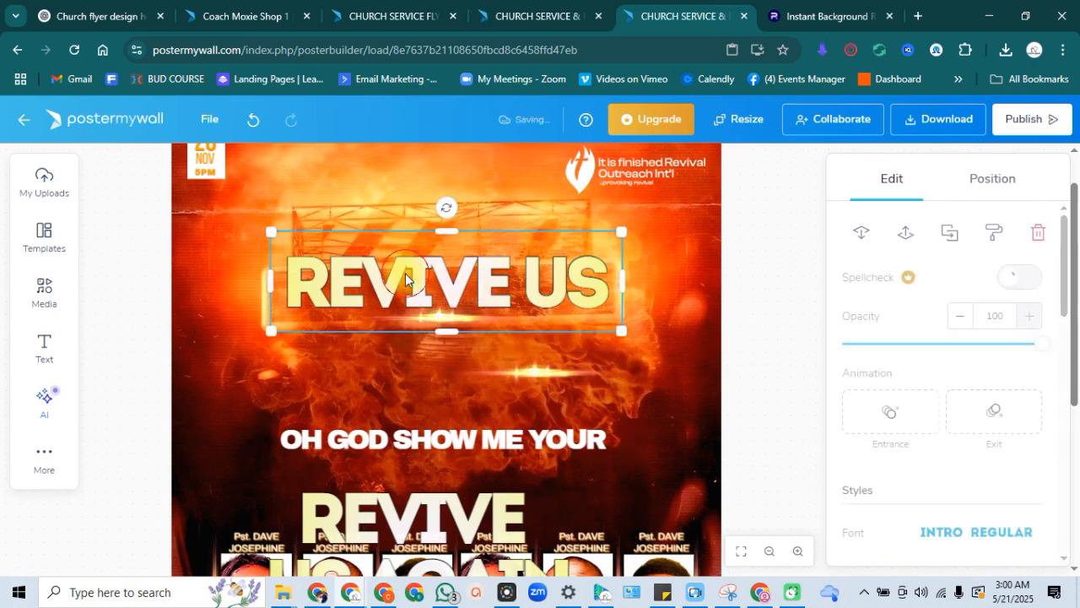
pyautogui.moveTo(443, 211); pyautogui.dragTo(440, 207)
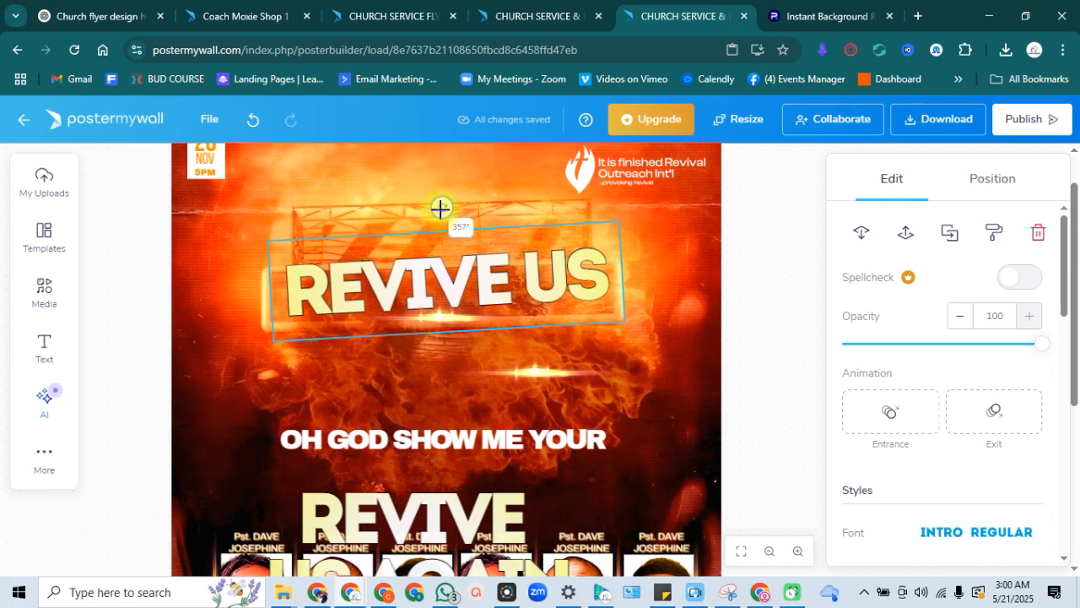
pyautogui.moveTo(441, 208); pyautogui.dragTo(435, 208)
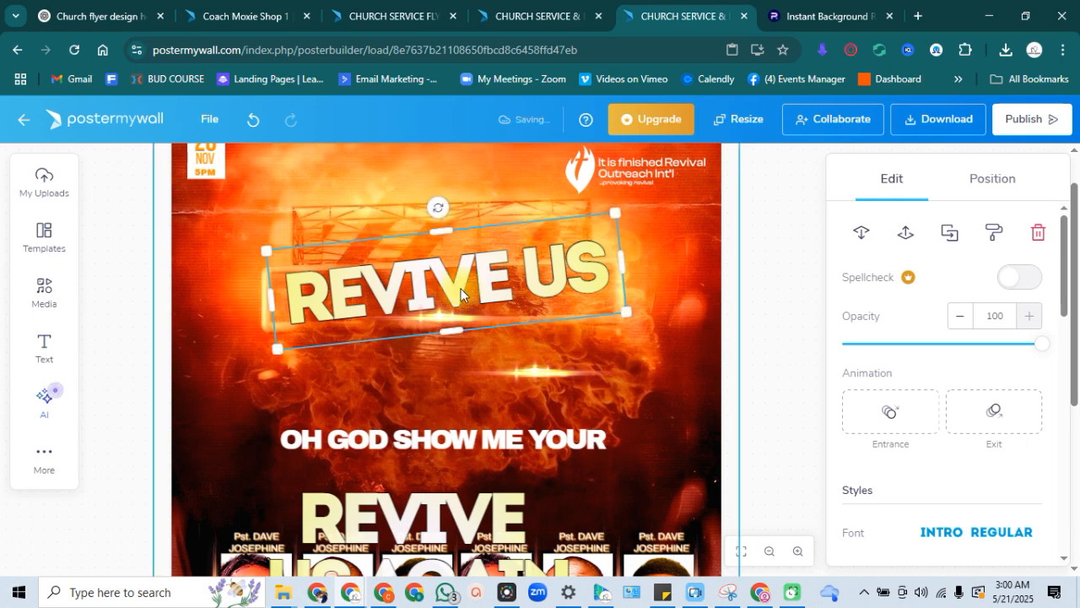
pyautogui.click(760, 346)
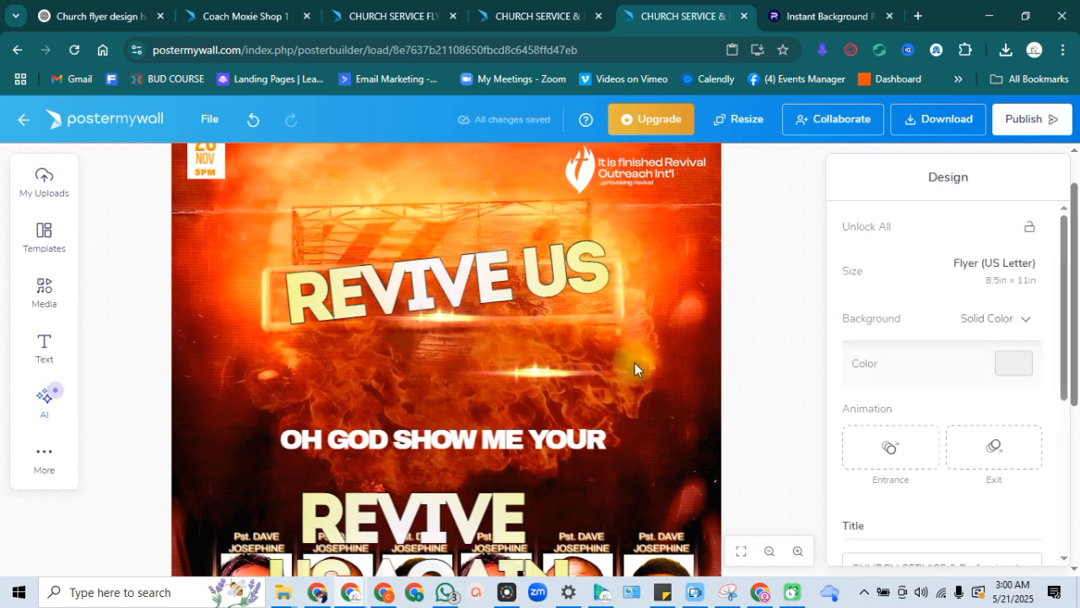
# Rotate the light flare beneath "REVIVE US" counter-clockwise to match the title's tilt.
pyautogui.click(477, 321)
pyautogui.moveTo(437, 272); pyautogui.dragTo(432, 271)
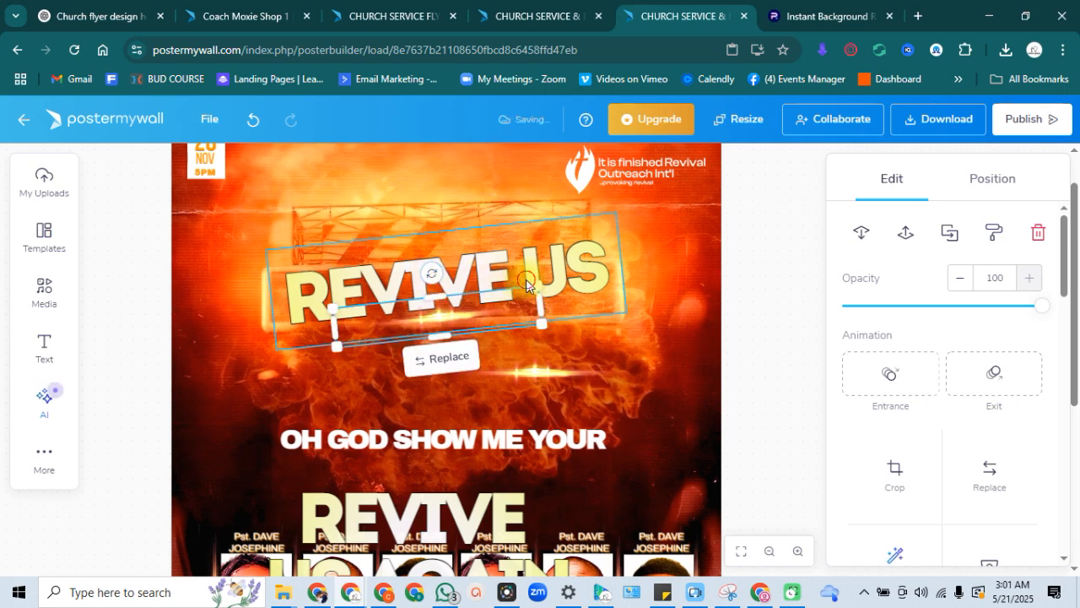
pyautogui.click(523, 282)
pyautogui.moveTo(521, 280); pyautogui.dragTo(525, 279)
pyautogui.click(752, 286)
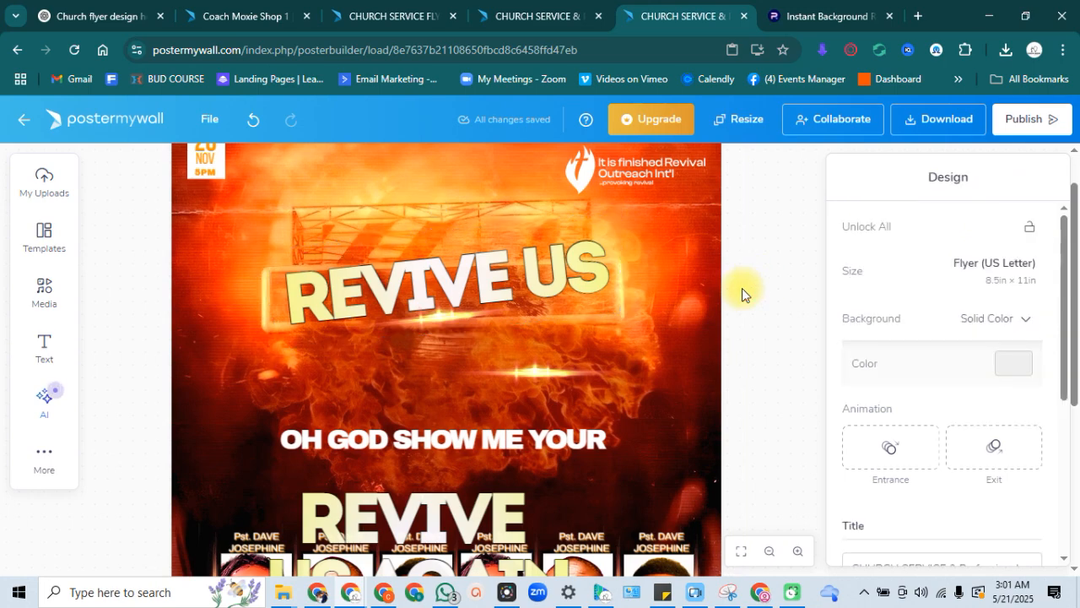
# Place the duplicate title directly under "REVIVE US" and cut its text to "AGAIN" in a narrower text box.
pyautogui.moveTo(431, 513); pyautogui.dragTo(427, 355)
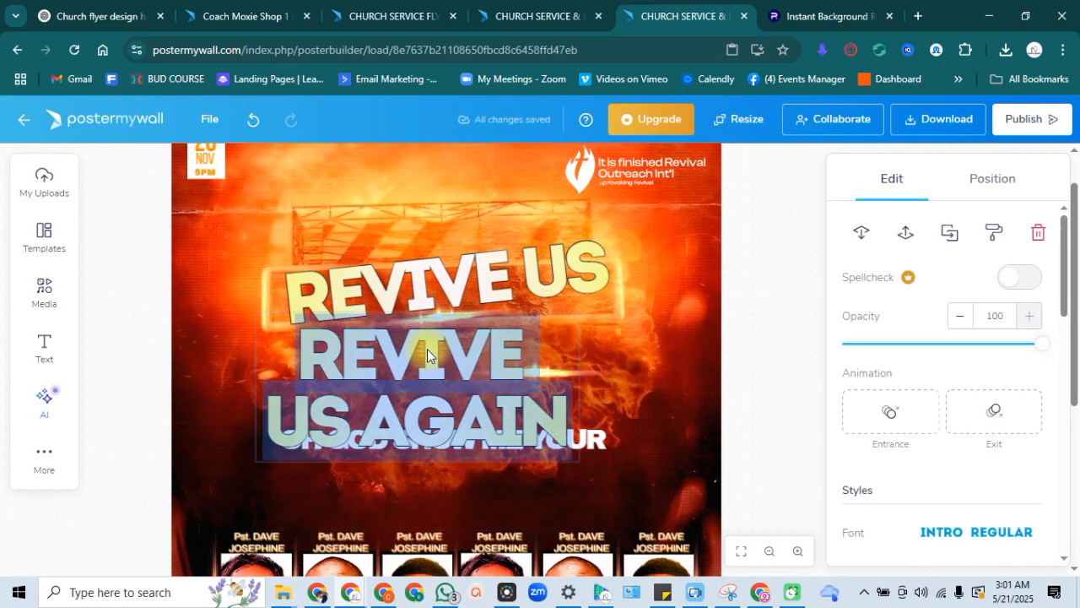
pyautogui.click(361, 418)
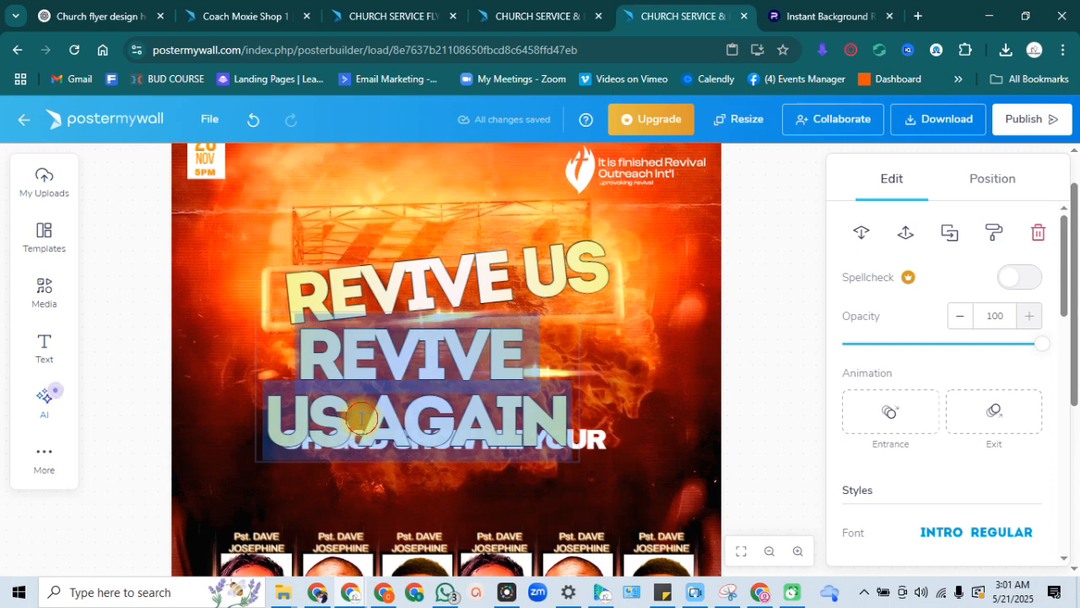
pyautogui.moveTo(361, 418); pyautogui.dragTo(256, 317)
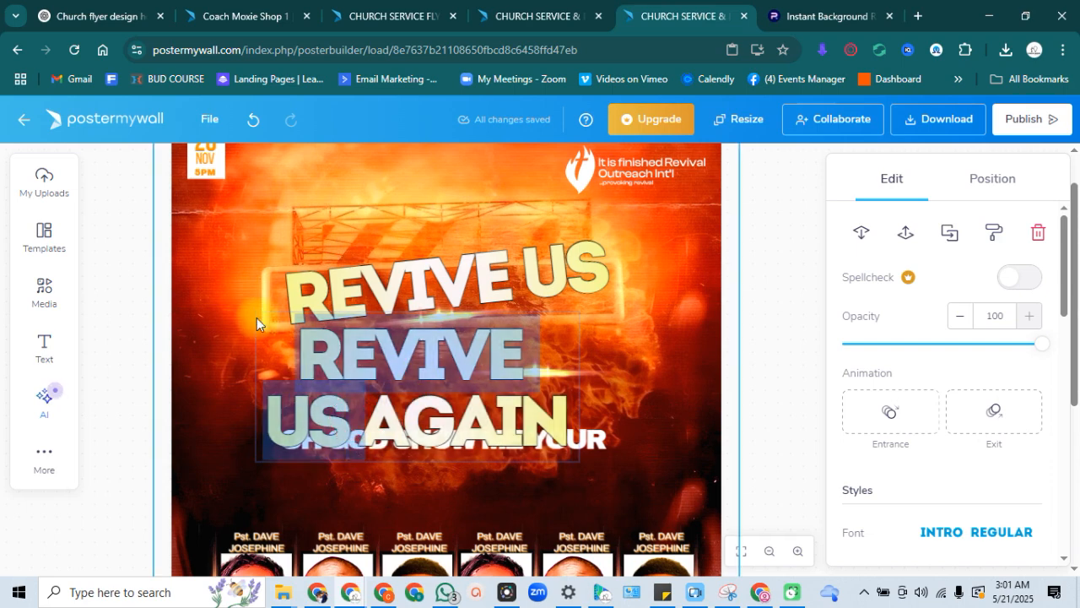
pyautogui.press('BackSpace')
pyautogui.click(790, 318)
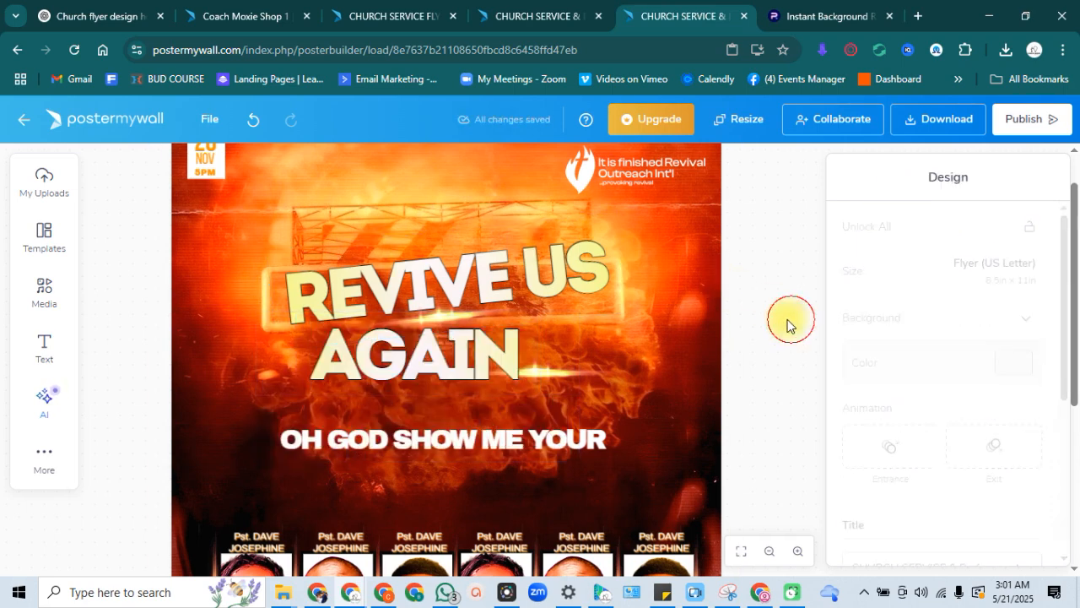
pyautogui.click(455, 372)
pyautogui.moveTo(588, 355); pyautogui.dragTo(463, 365)
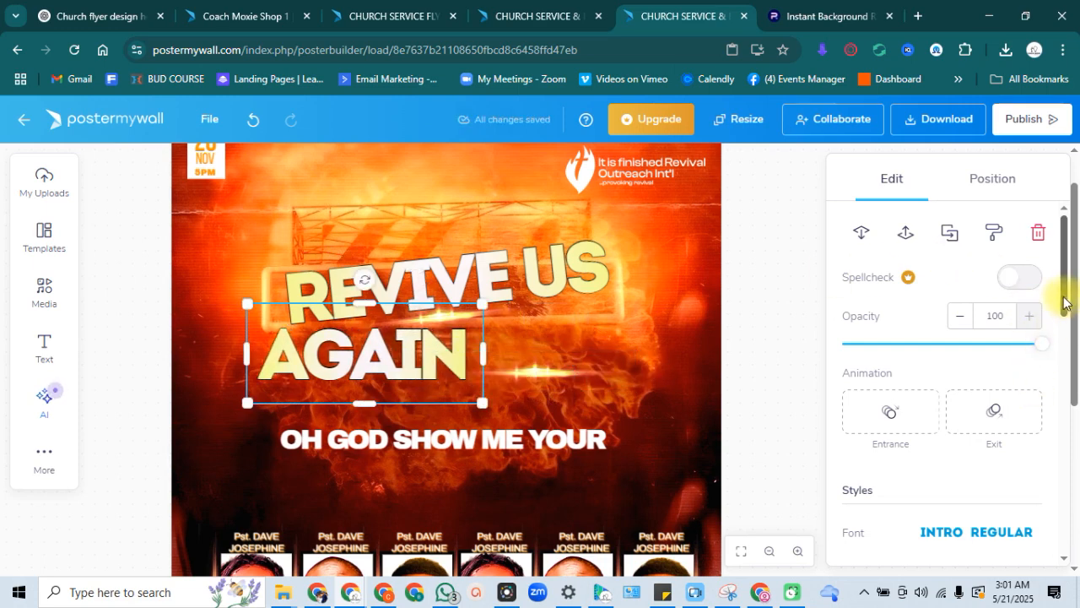
# Change the font of the "AGAIN" text beneath "REVIVE US" to the handwritten Apala font.
pyautogui.scroll(-3, 1072, 355)
pyautogui.scroll(2, 1022, 337)
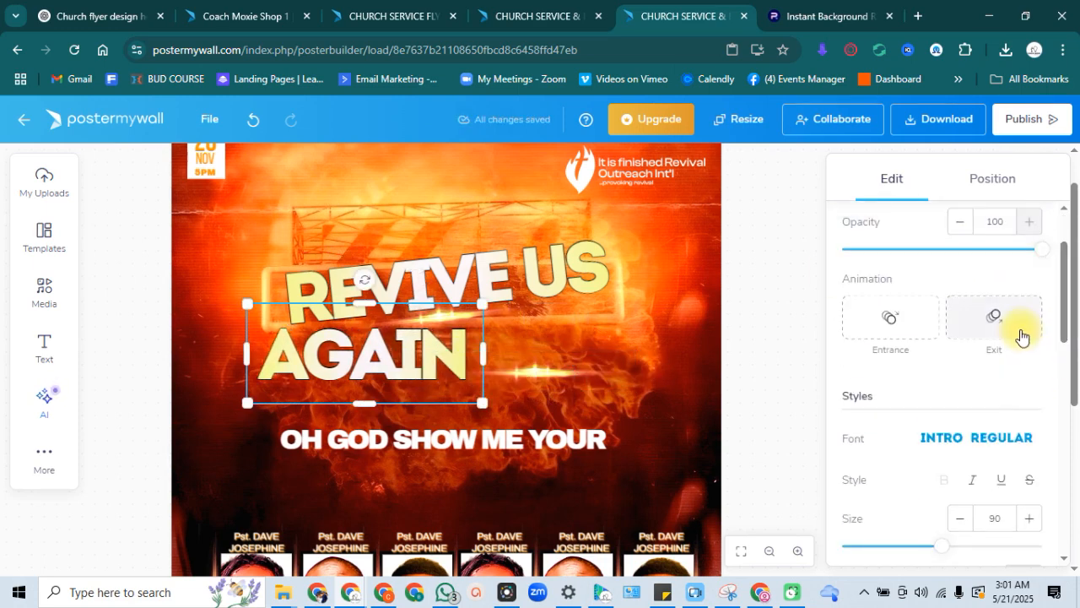
pyautogui.click(1016, 445)
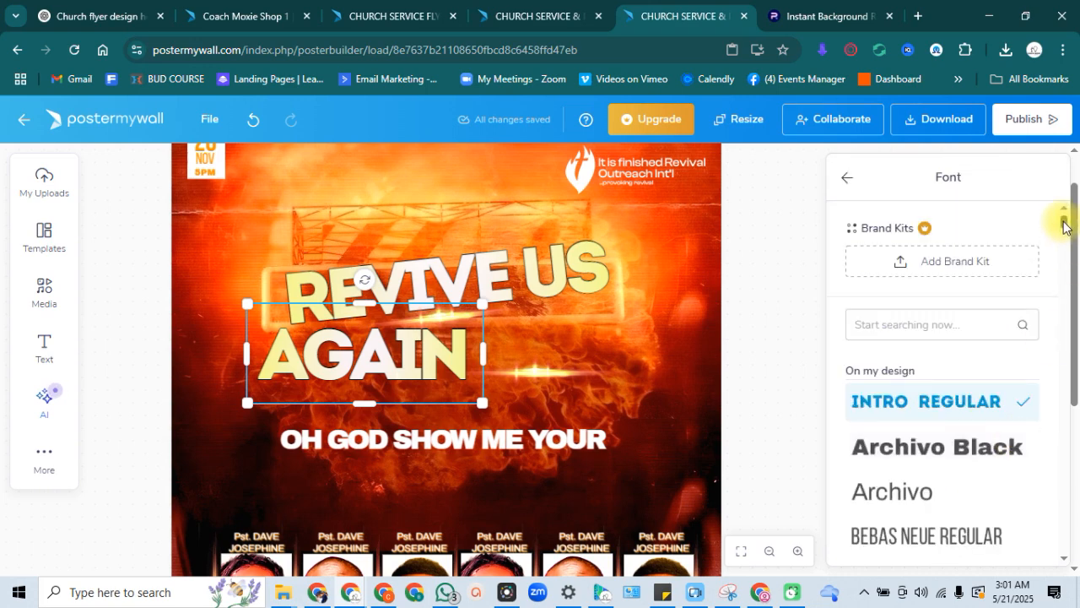
pyautogui.scroll(-6, 1063, 223)
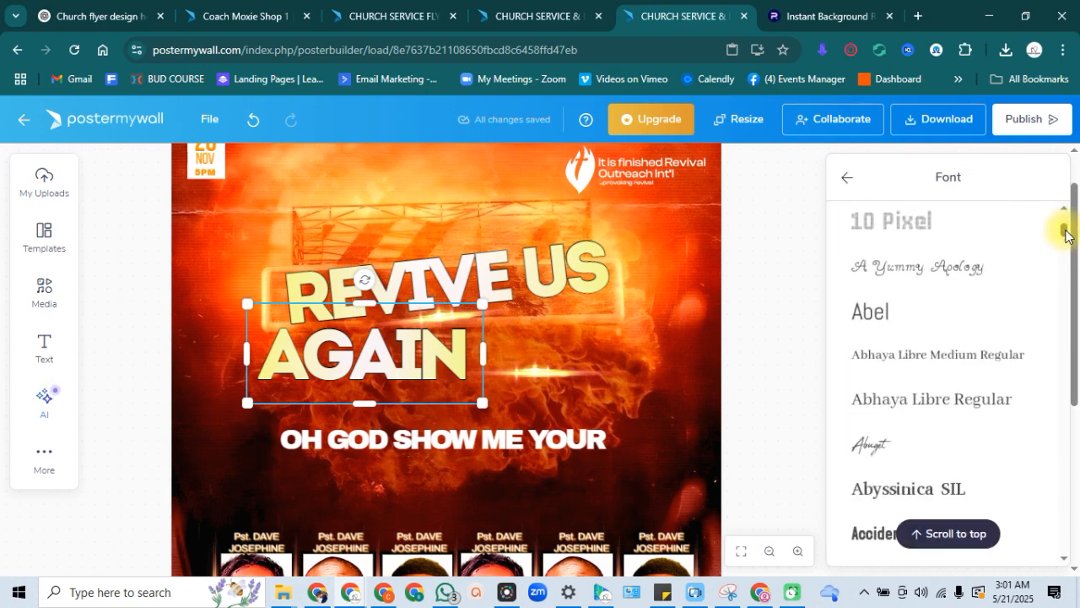
pyautogui.scroll(-4, 1065, 234)
pyautogui.scroll(2, 1063, 234)
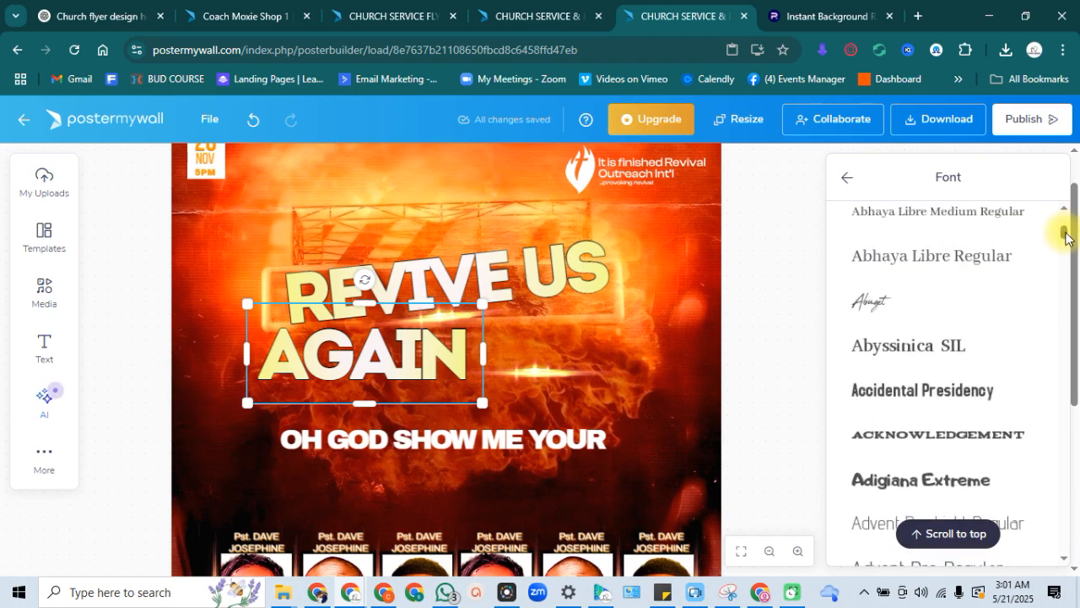
pyautogui.click(942, 319)
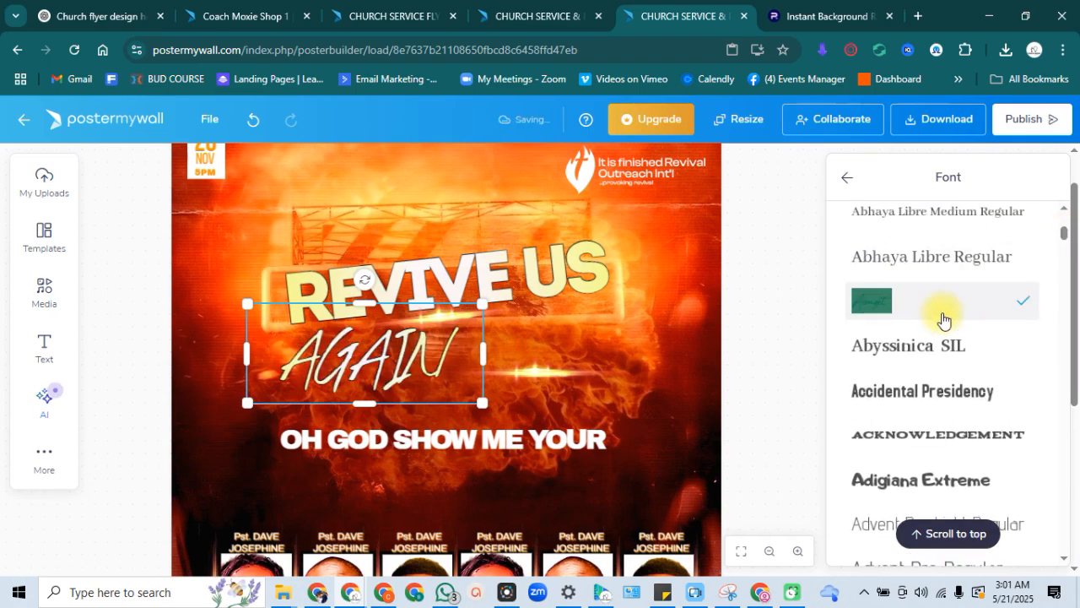
pyautogui.scroll(-8, 1063, 236)
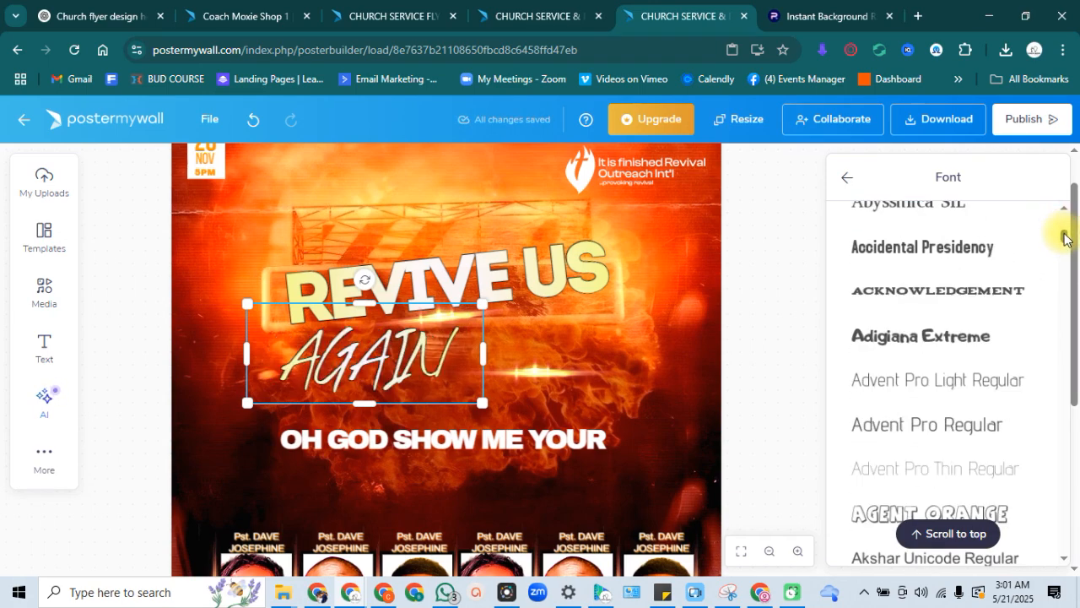
pyautogui.scroll(-3, 1065, 246)
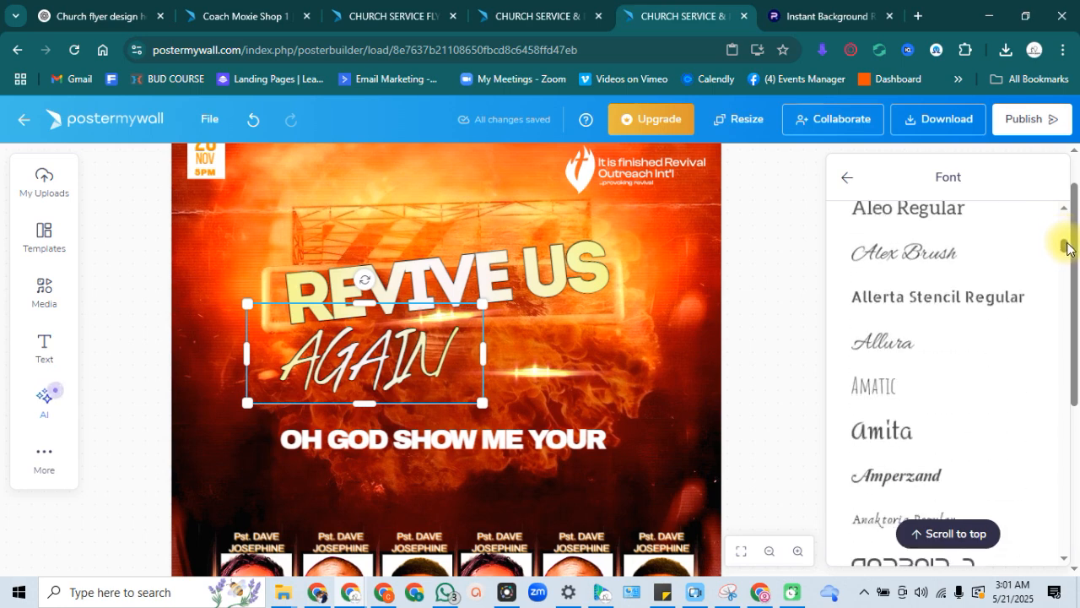
pyautogui.scroll(-5, 1066, 246)
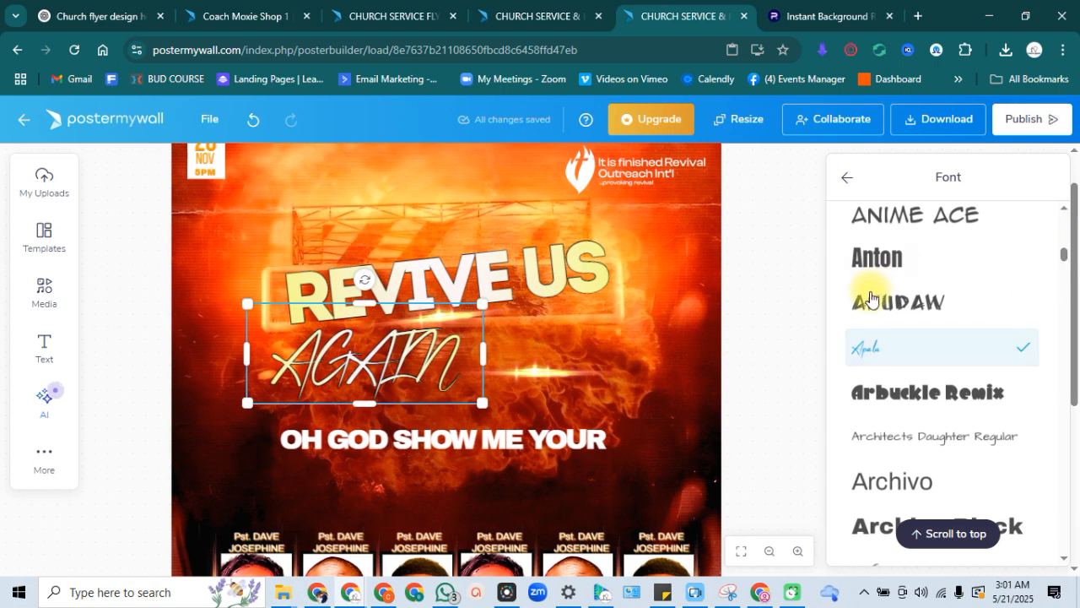
# Retype the "AGAIN" text in mixed case as "Again".
pyautogui.doubleClick(389, 367)
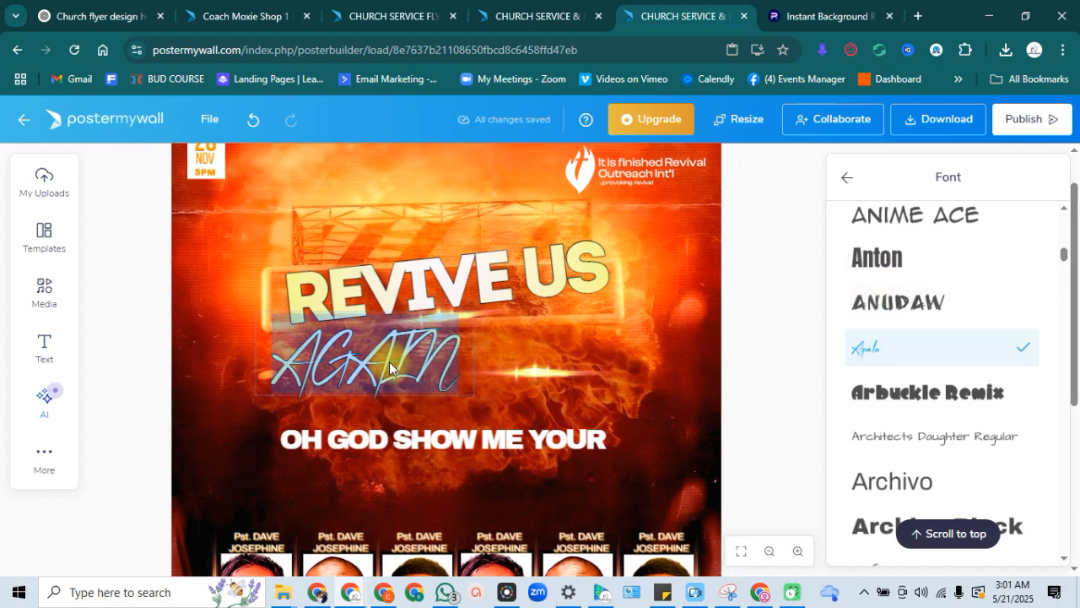
pyautogui.write('A')
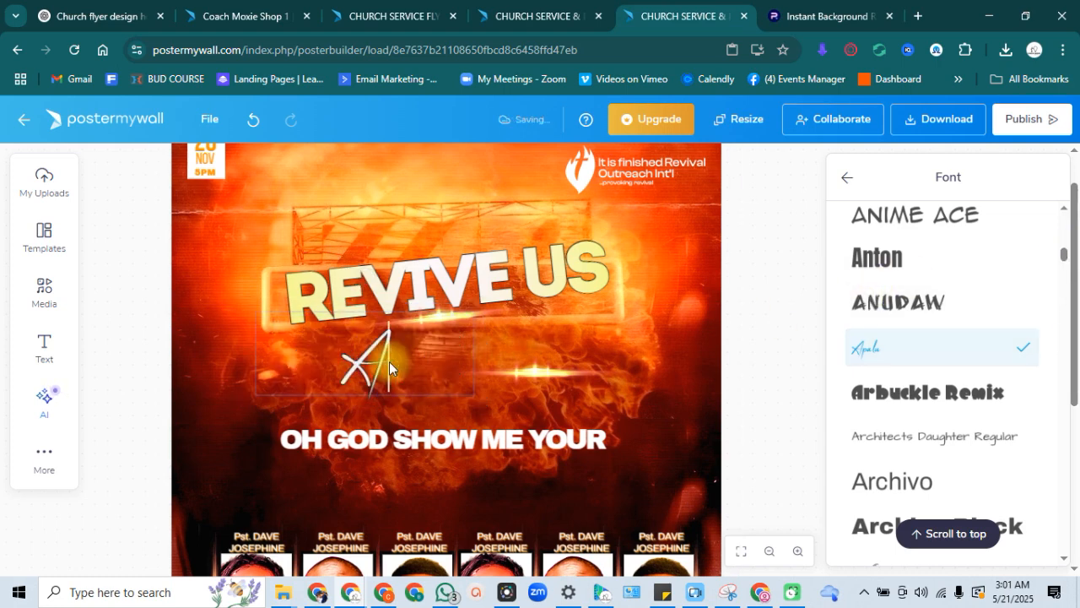
pyautogui.write('gain')
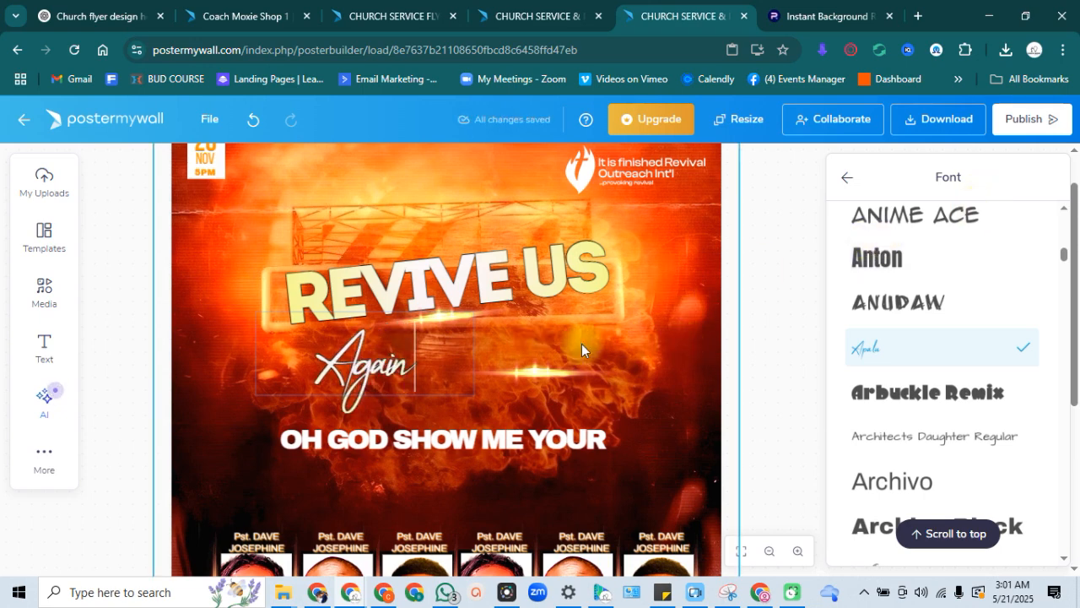
pyautogui.click(742, 324)
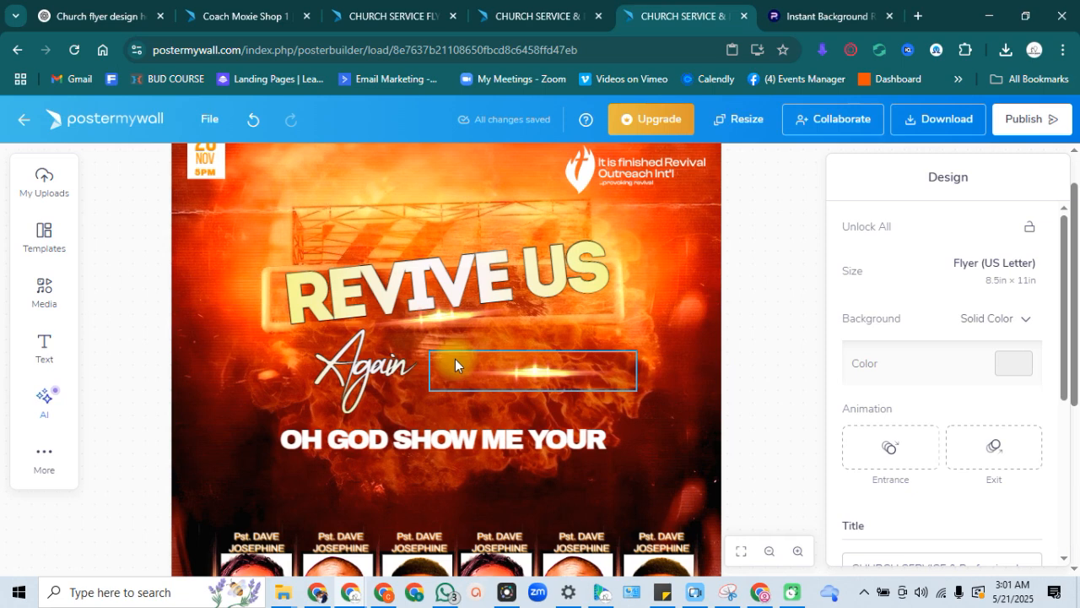
# Move "Again" up so that it overlaps the lower edge of "US", and clear the horizontal light flare from below the title.
pyautogui.click(476, 351)
pyautogui.moveTo(480, 353); pyautogui.dragTo(569, 307)
pyautogui.moveTo(562, 360); pyautogui.dragTo(606, 334)
pyautogui.click(732, 319)
pyautogui.click(780, 272)
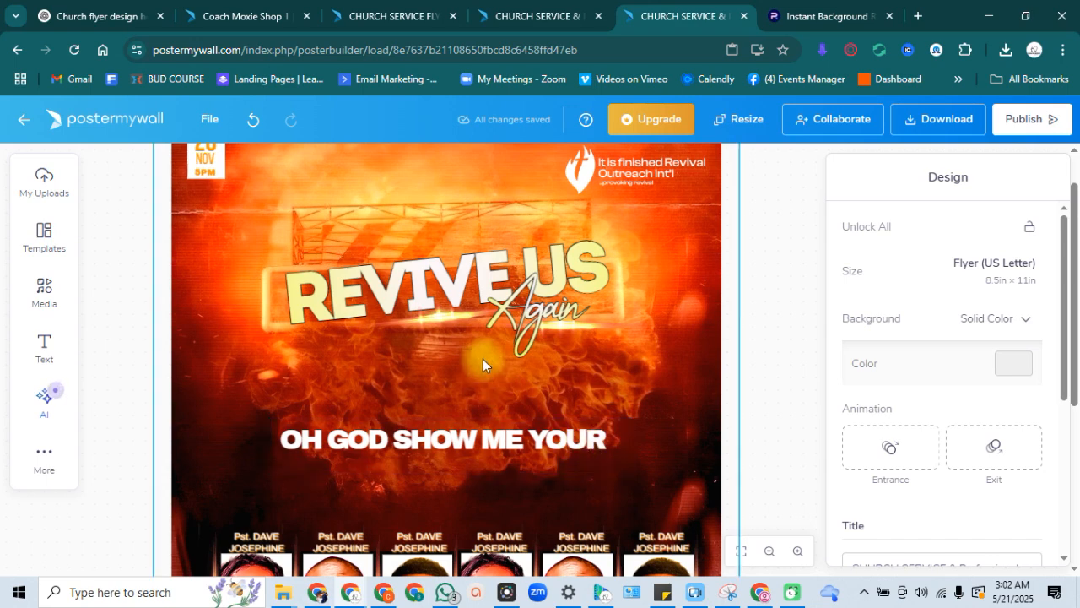
# Duplicate the tilted light flare beneath "REVIVE US" and place the copy along the upper edge of "US".
pyautogui.click(434, 326)
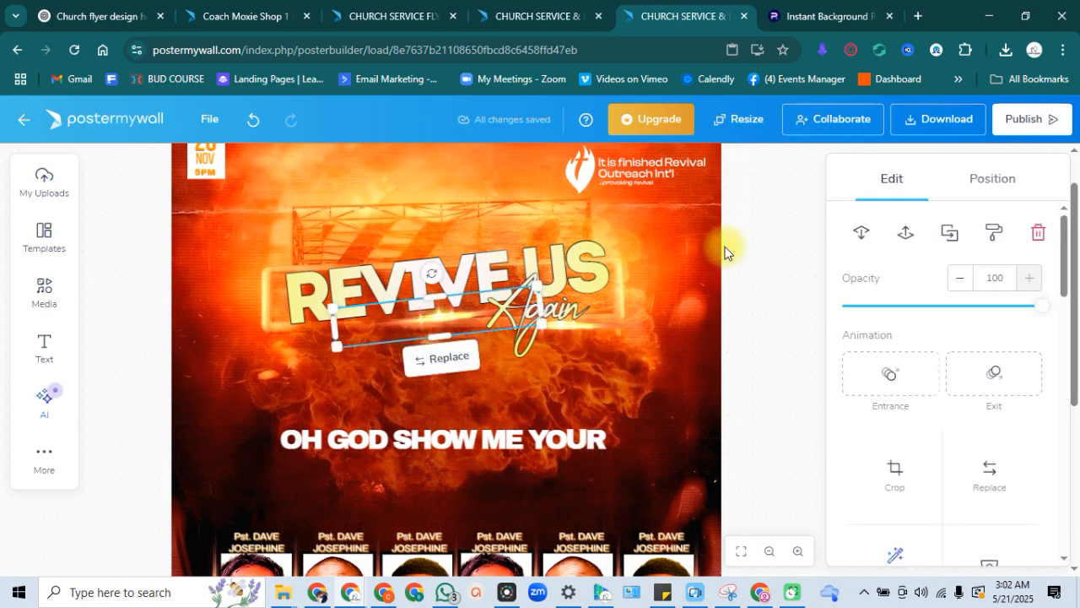
pyautogui.click(949, 232)
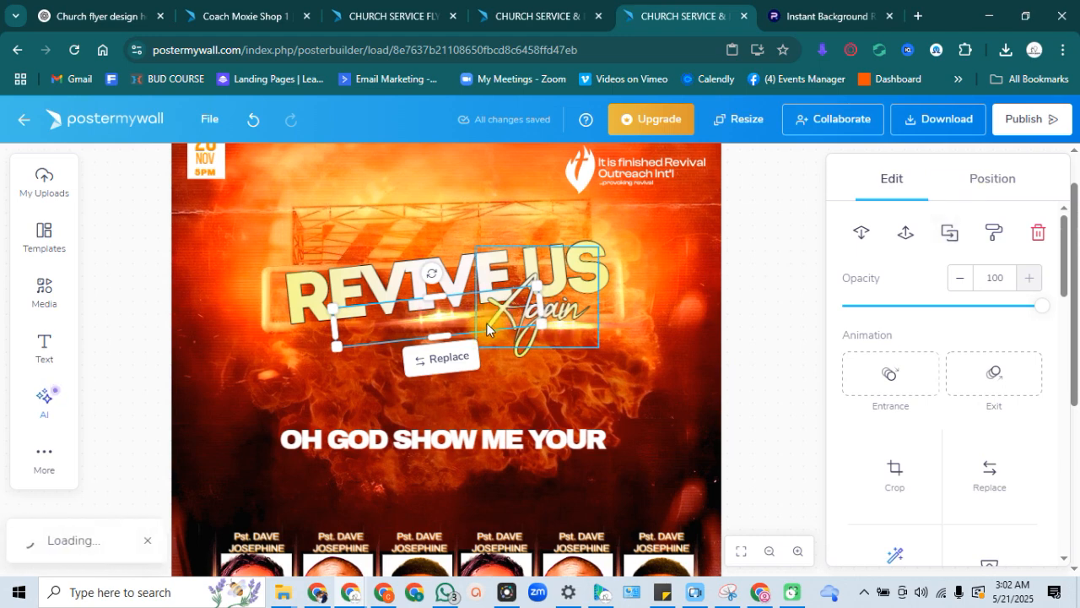
pyautogui.moveTo(460, 318); pyautogui.dragTo(578, 239)
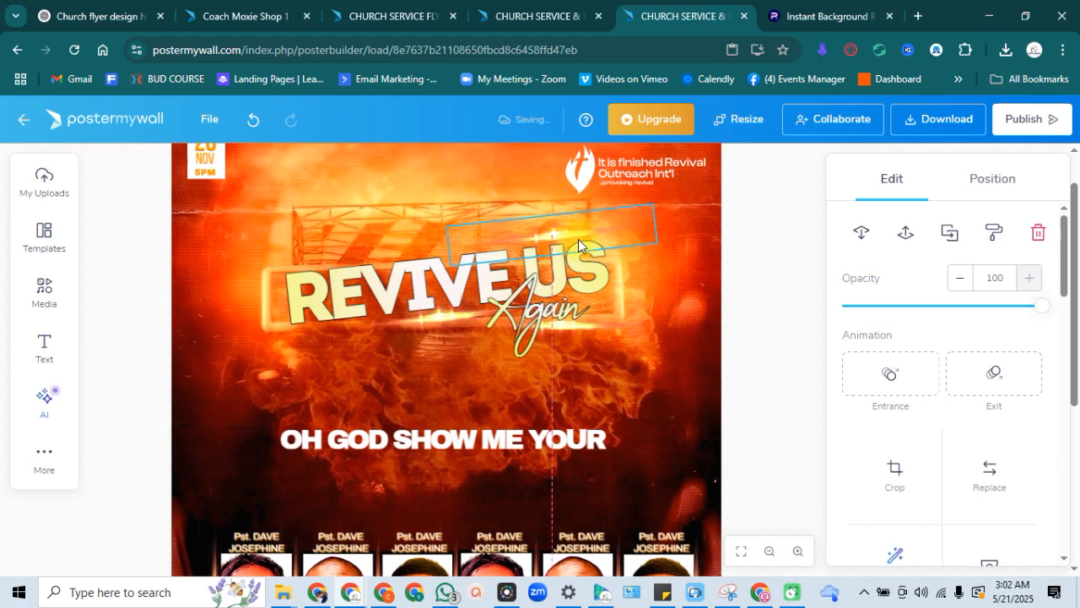
pyautogui.click(747, 266)
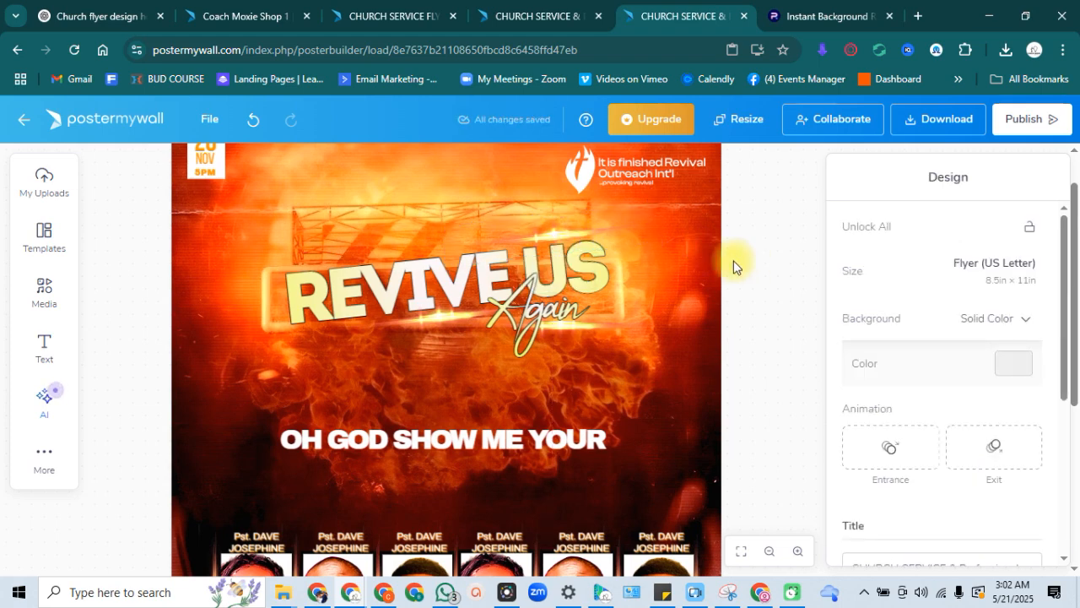
# Replace the "OH GOD SHOW ME YOUR" line with "A 3-Day Youth & Family Fire Encounter".
pyautogui.click(543, 445)
pyautogui.doubleClick(543, 445)
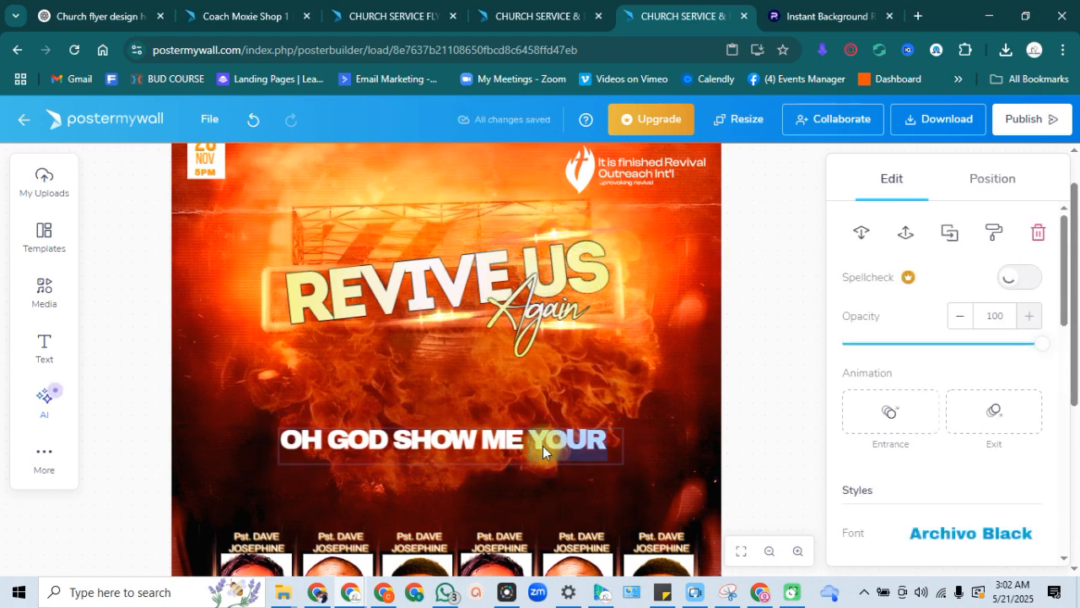
pyautogui.hotkey('ctrl', 'a')
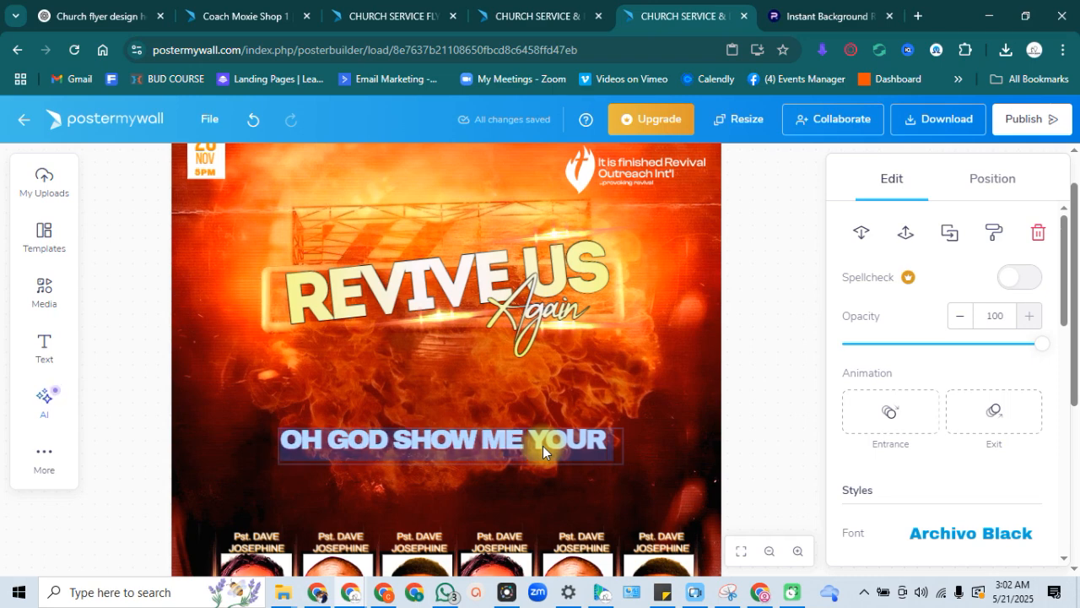
pyautogui.write('A 3-Day Youth & Family Fire Encounter')
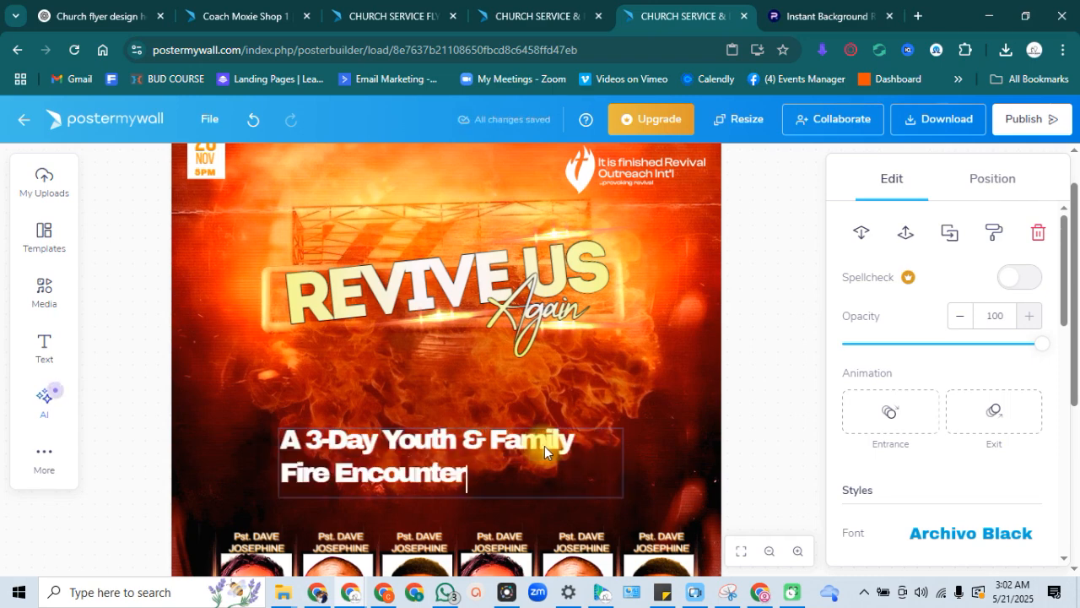
pyautogui.click(778, 430)
# Select the "A 3-Day Youth & Family Fire Encounter" text and bring up its alignment and spacing settings.
pyautogui.click(476, 448)
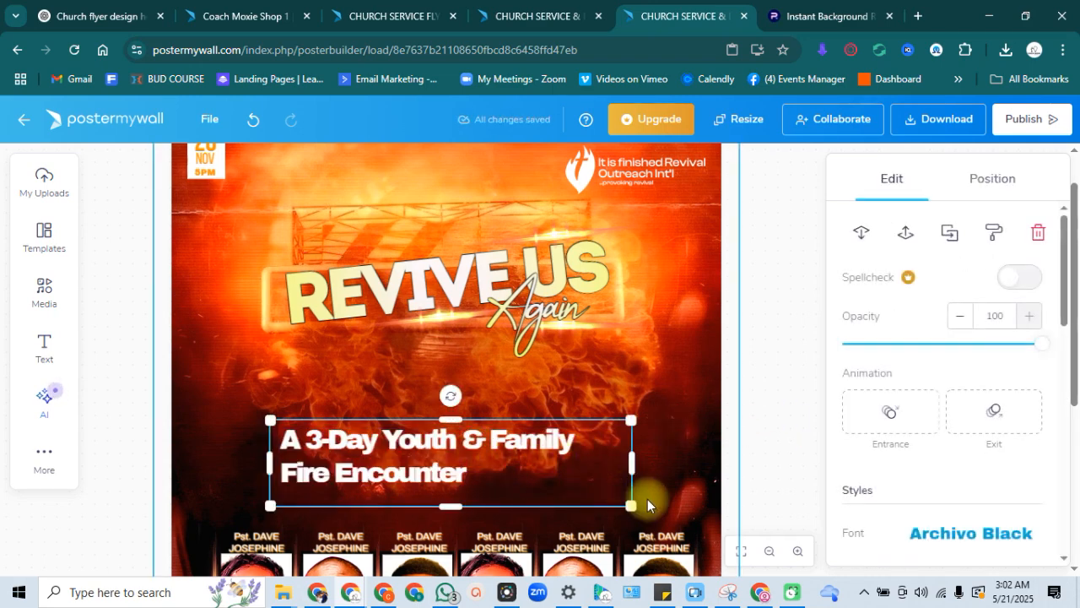
pyautogui.moveTo(1069, 306); pyautogui.dragTo(1076, 456)
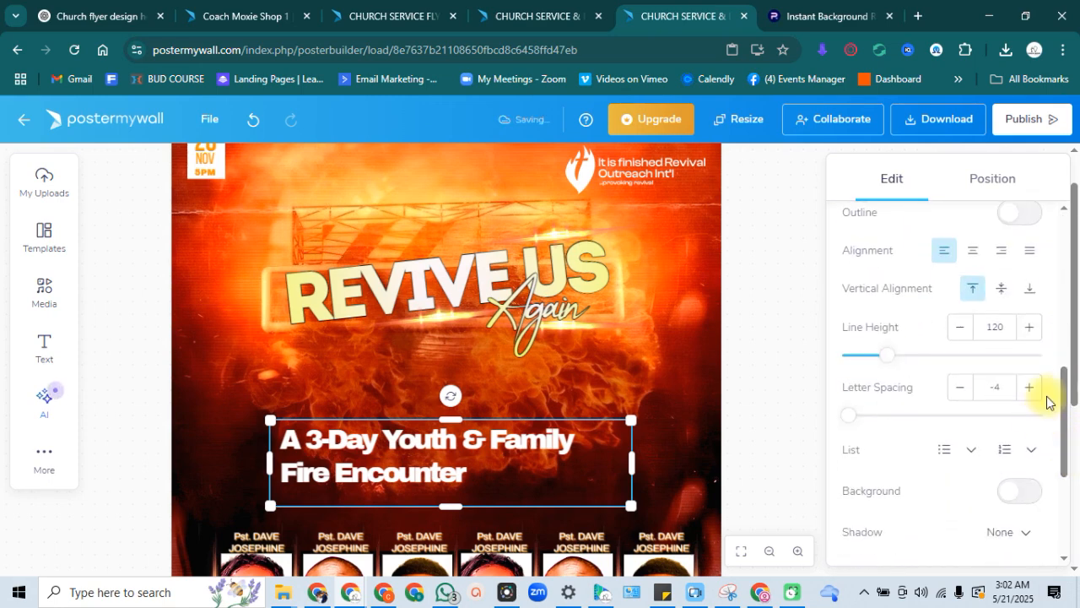